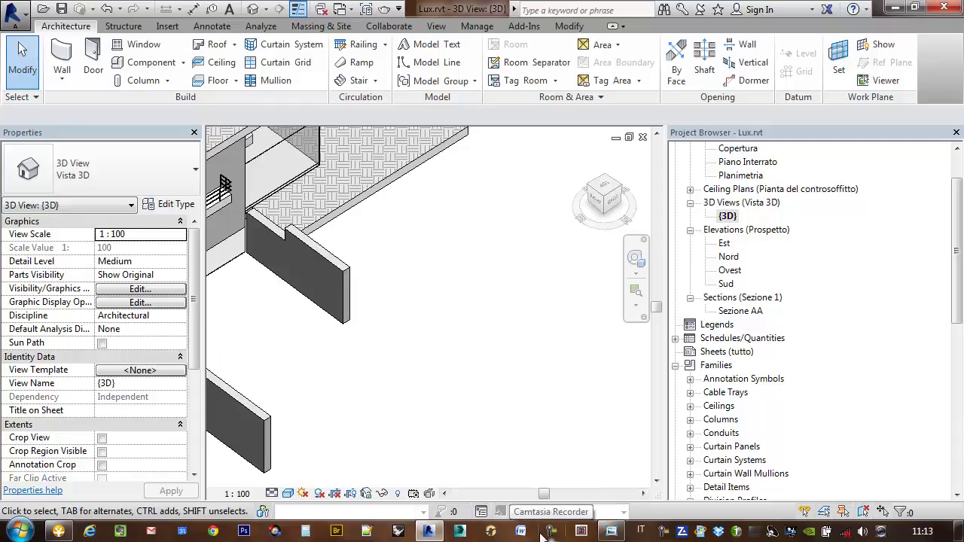
- Draw one straight Lux Sito basic wall between two points in the 3D view and frame it
mouse_move(503, 311)
middle_mouse_down()
mouse_move(519, 306)
mouse_move(488, 229)
middle_mouse_up()
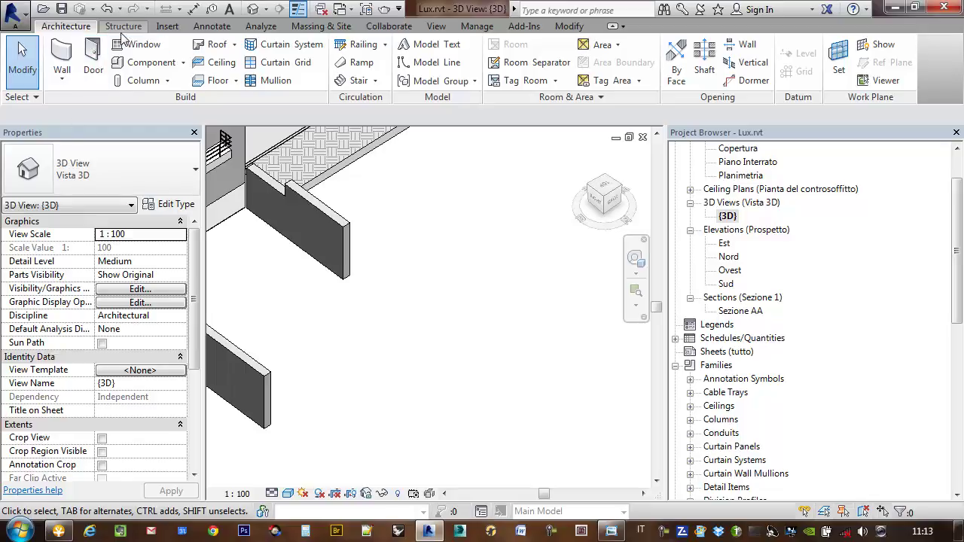
left_click(75, 64)
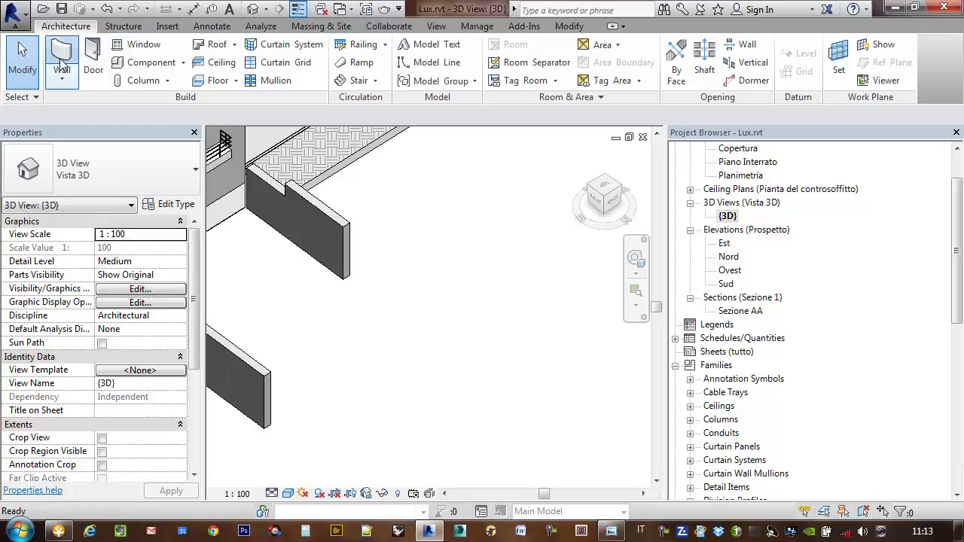
left_click(394, 399)
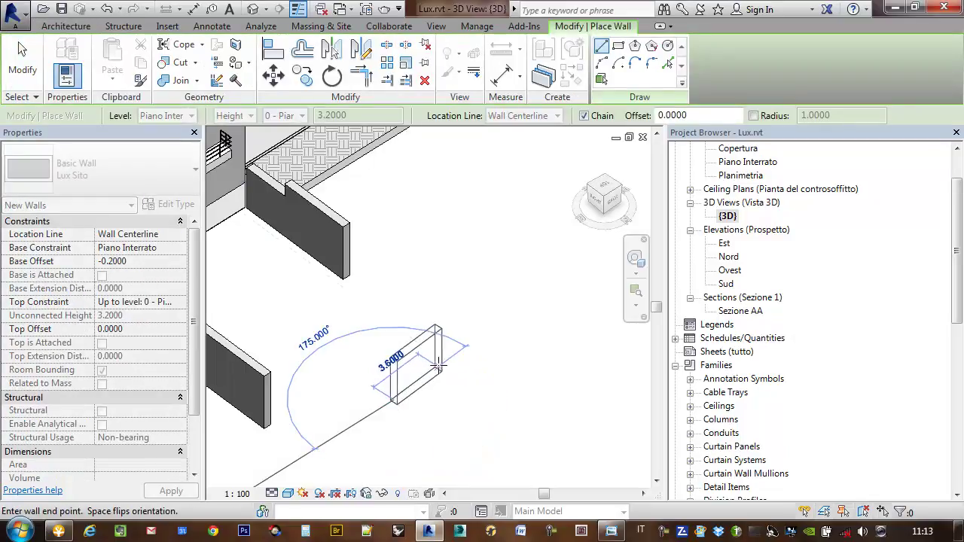
left_click(499, 256)
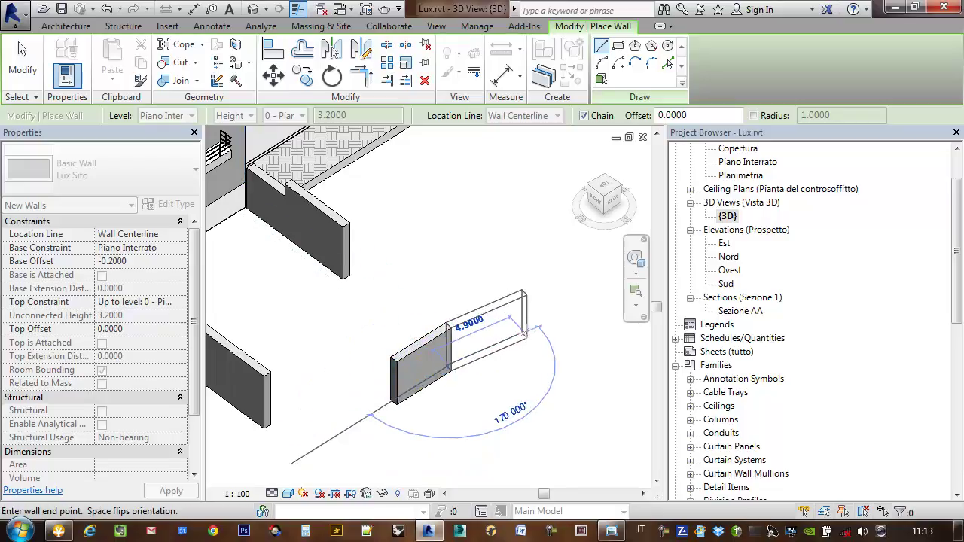
middle_click_drag(499, 256, 444, 248)
key("Escape")
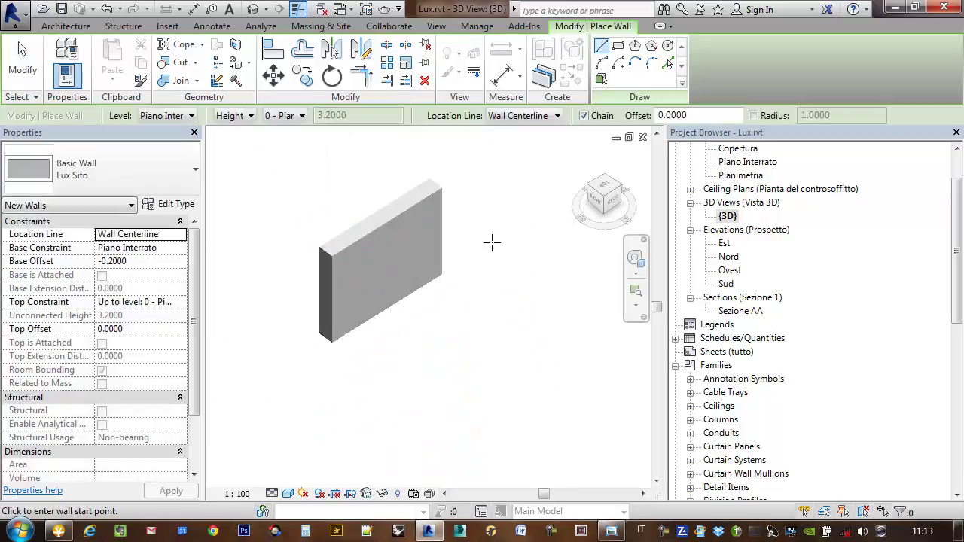
middle_click_drag(517, 256, 466, 277)
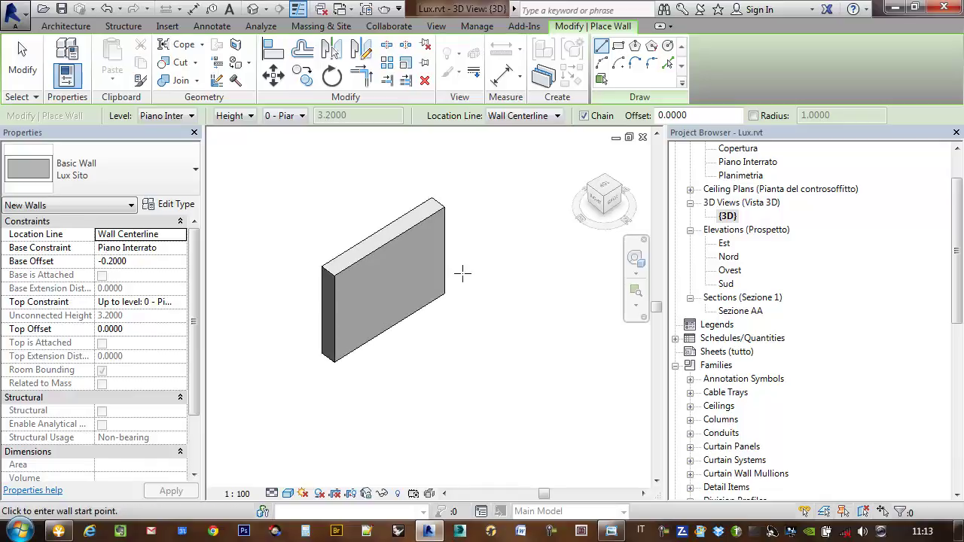
middle_click_drag(293, 199, 294, 188)
middle_click_drag(345, 300, 365, 305)
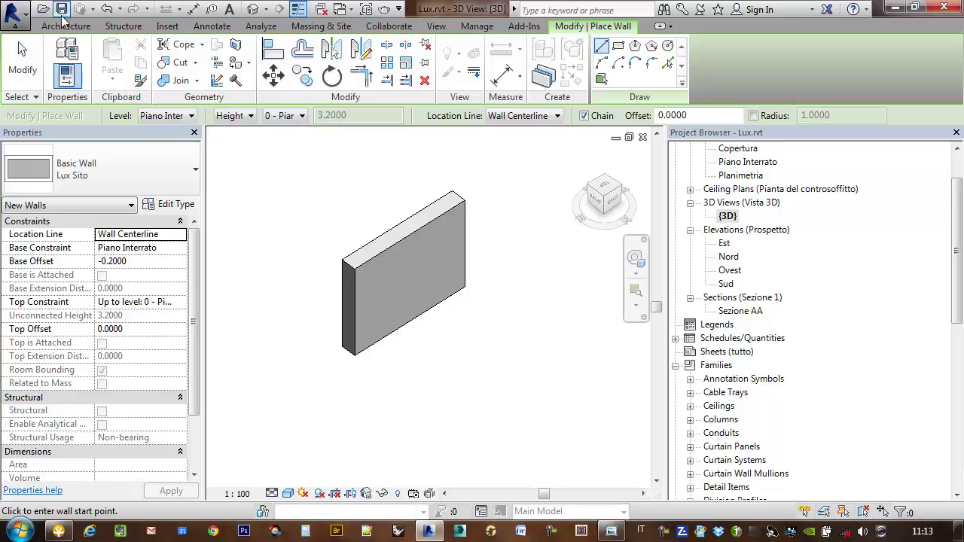
left_click(49, 28)
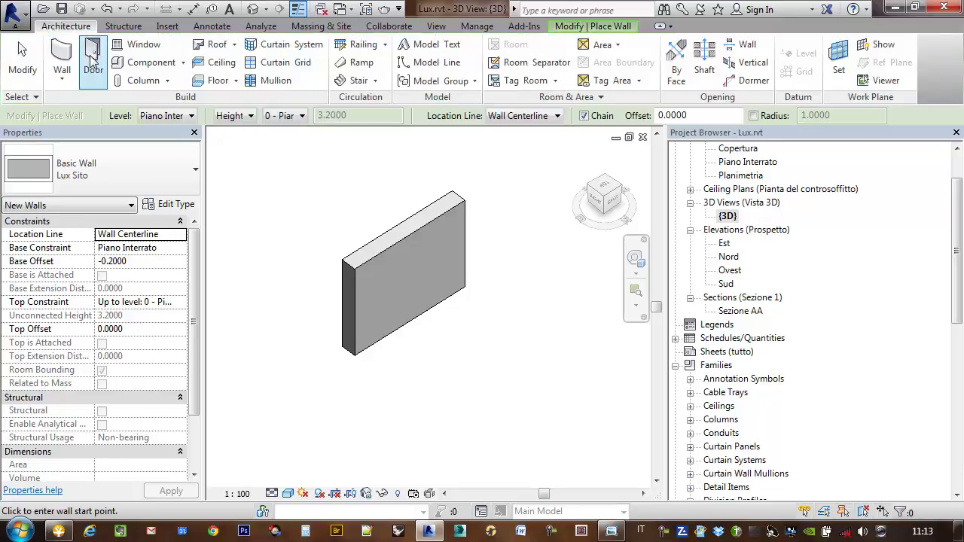
- Start a Model In-Place family in the Walls category named Sottrazione
left_click(182, 62)
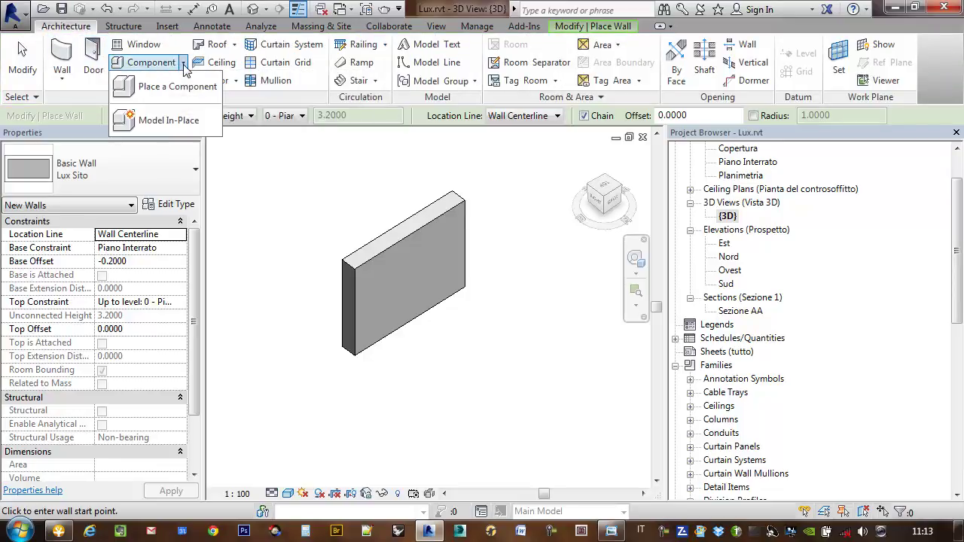
left_click(168, 122)
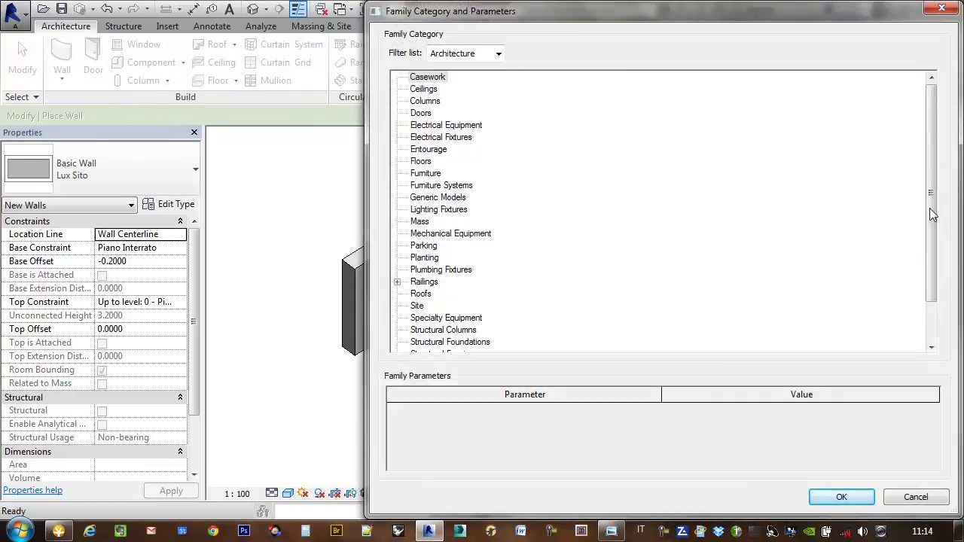
left_click_drag(926, 179, 928, 218)
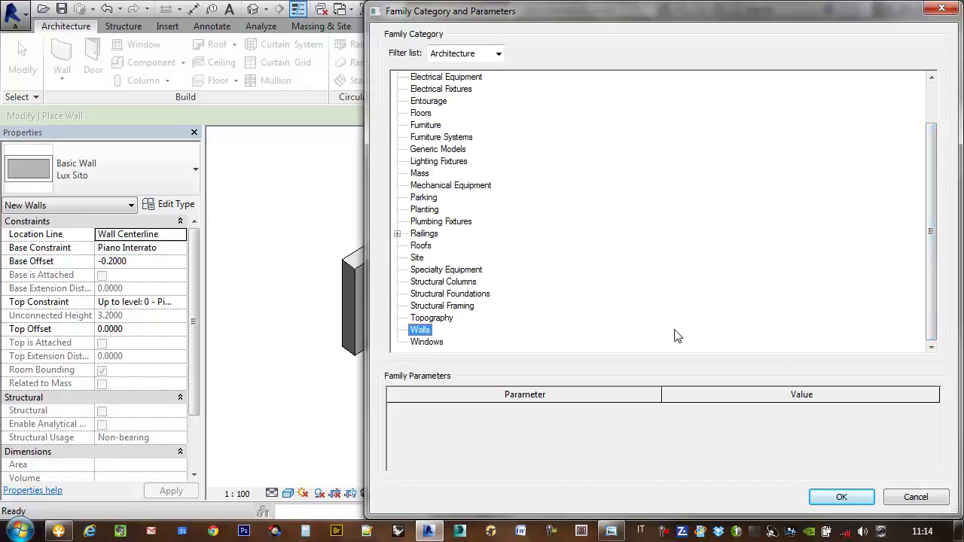
left_click(838, 491)
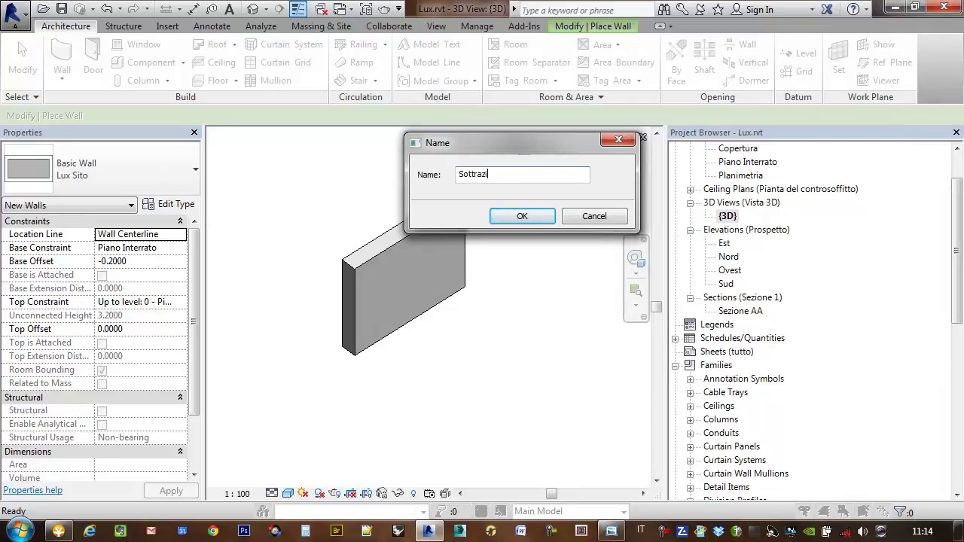
left_click(522, 216)
mouse_move(494, 248)
middle_mouse_down()
mouse_move(473, 293)
mouse_move(515, 287)
mouse_move(502, 284)
middle_mouse_up()
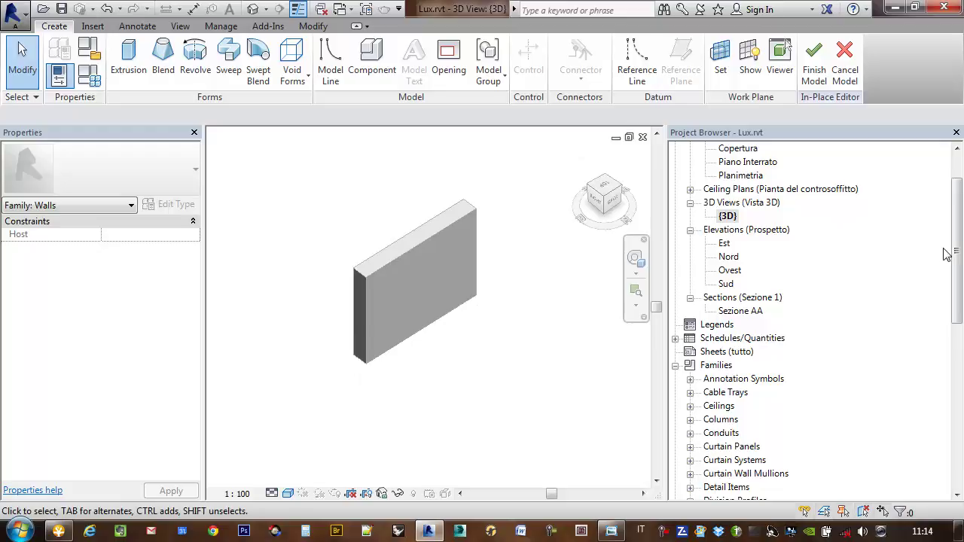
- Open the Piano Interrato floor plan and zoom in on the wall
scroll(946, 254, "up", 2)
left_click(726, 269)
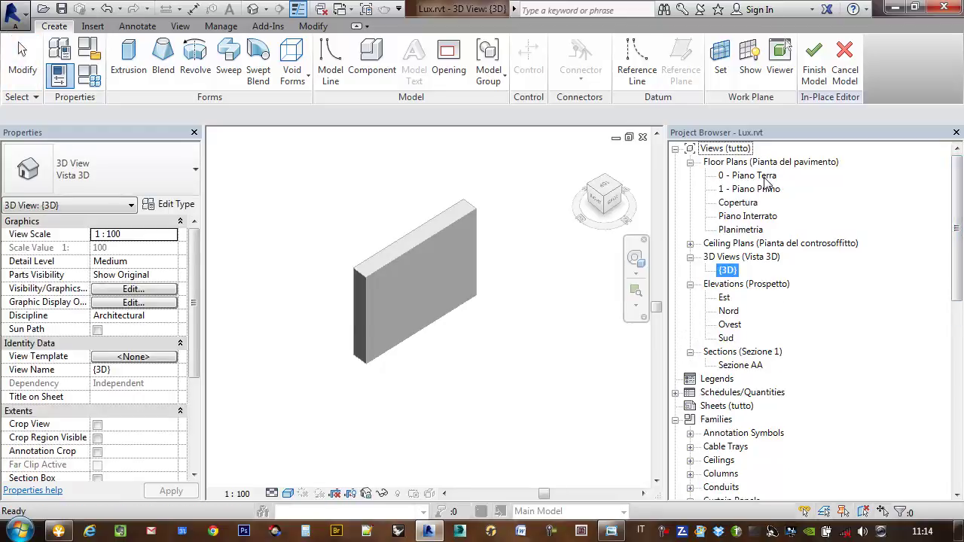
left_click(568, 276)
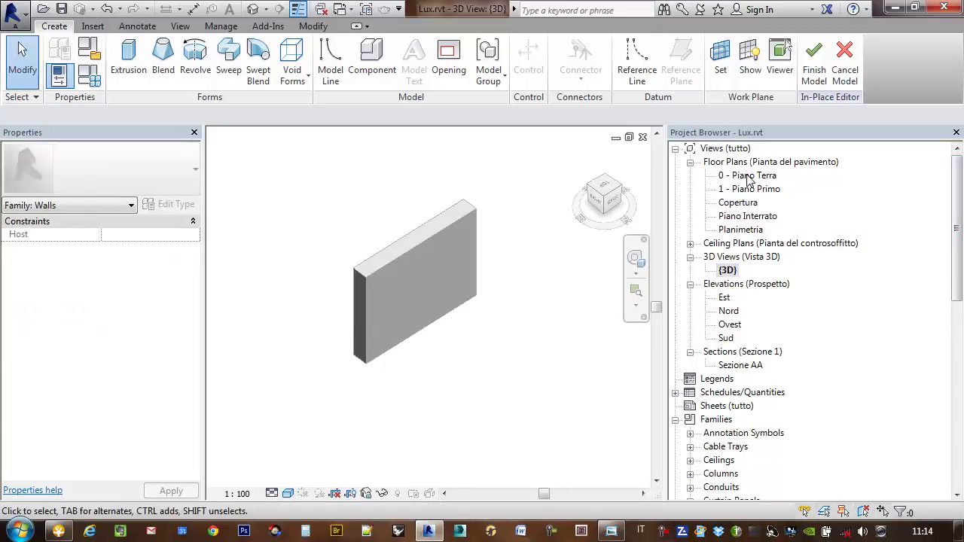
double_click(747, 176)
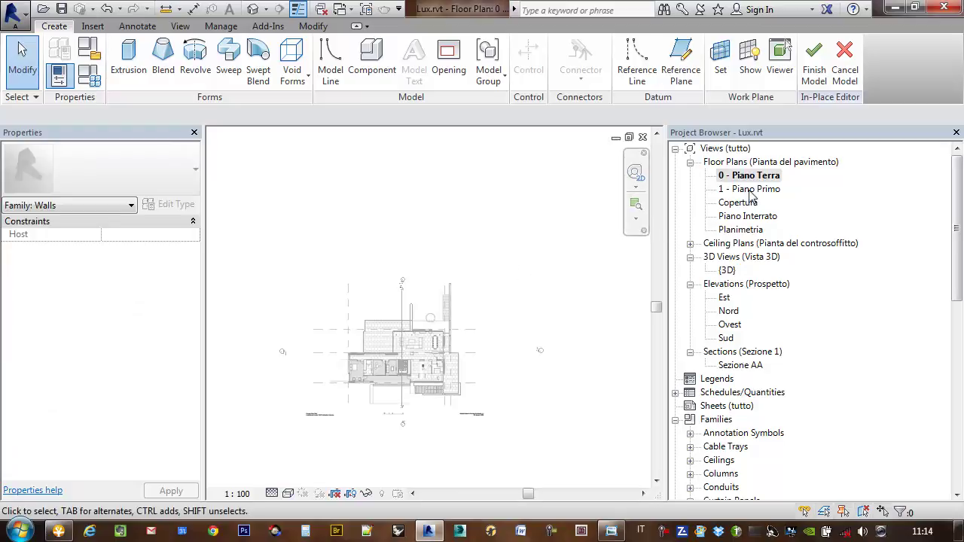
double_click(745, 217)
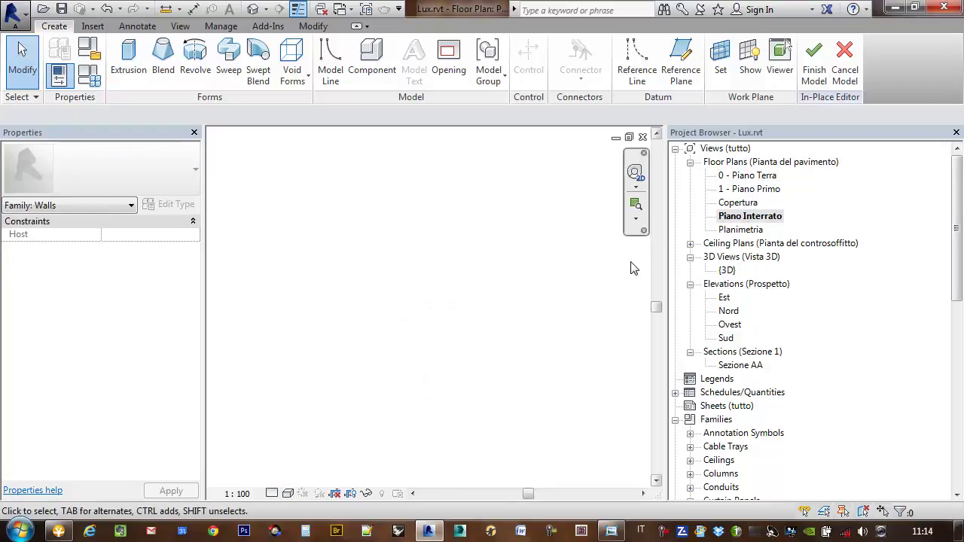
scroll(504, 303, "up", 3)
scroll(503, 280, "up", 2)
scroll(540, 338, "up", 2)
scroll(530, 333, "up", 2)
middle_click_drag(490, 338, 505, 337)
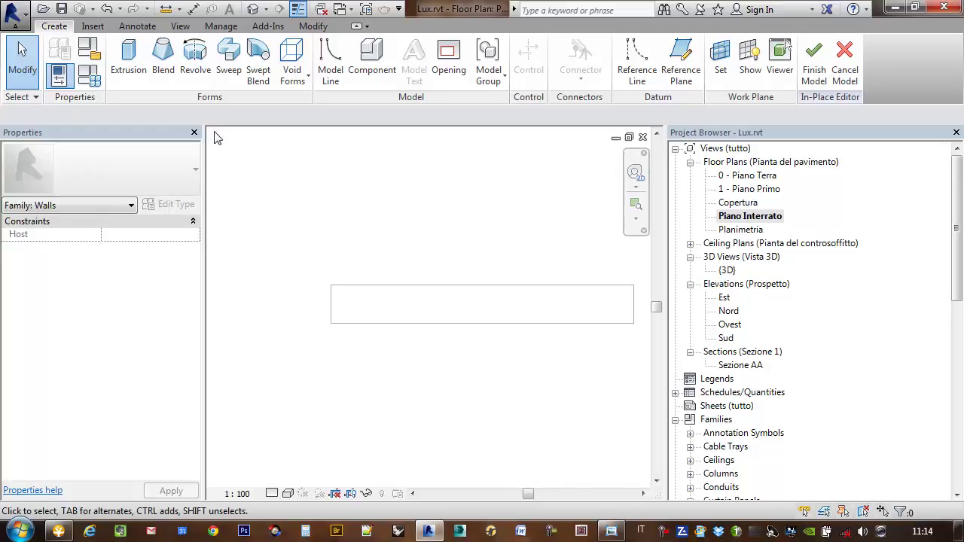
- Start a Void Extrusion sketch with depth 0.2500
left_click(297, 88)
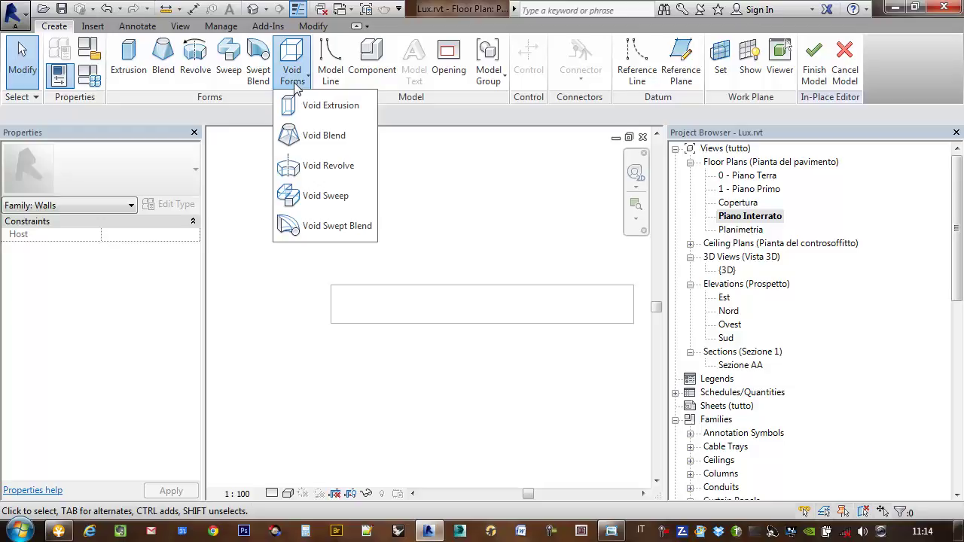
left_click(333, 116)
mouse_move(470, 222)
middle_mouse_down()
mouse_move(402, 206)
mouse_move(443, 213)
middle_mouse_up()
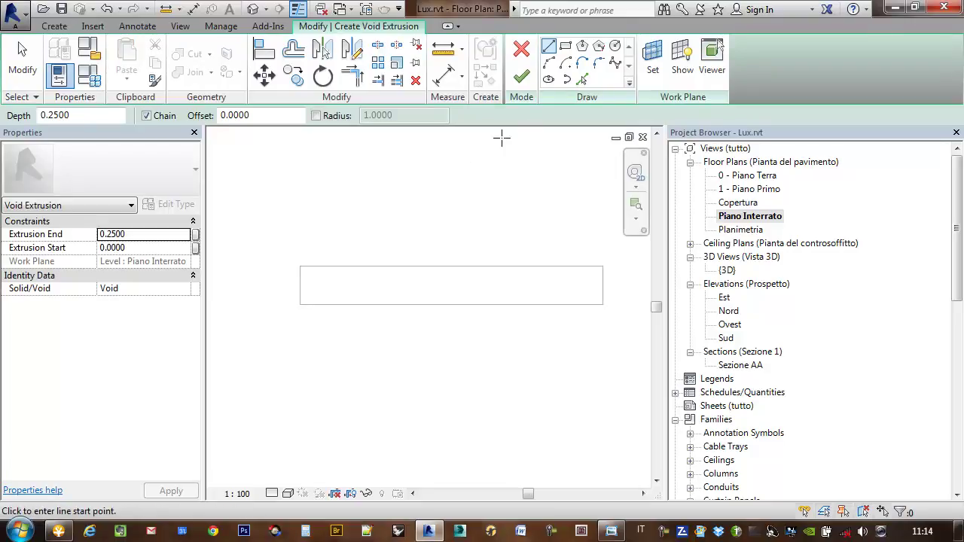
- Sketch the notch outline over the wall, with one sloped edge, closing back at the start point
scroll(399, 248, "up", 2)
left_click(381, 230)
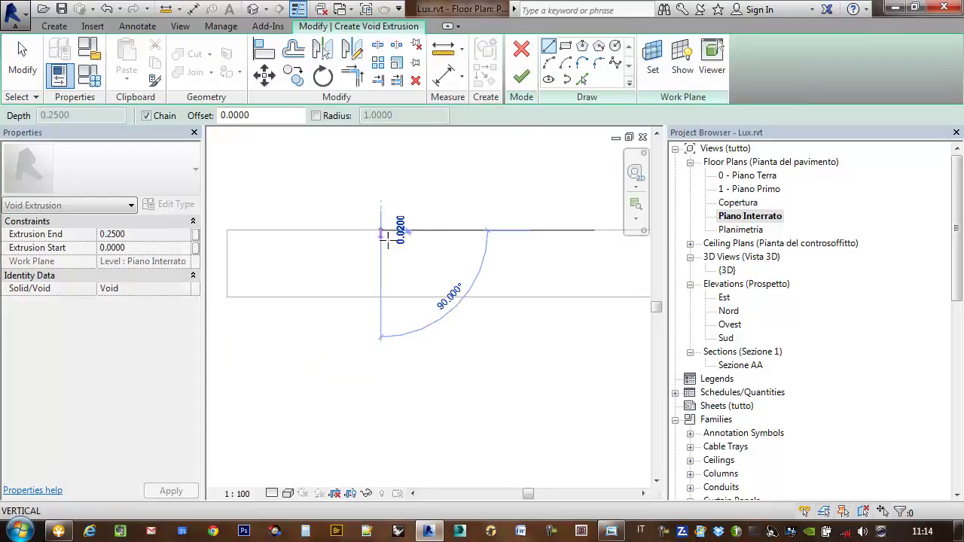
left_click(468, 268)
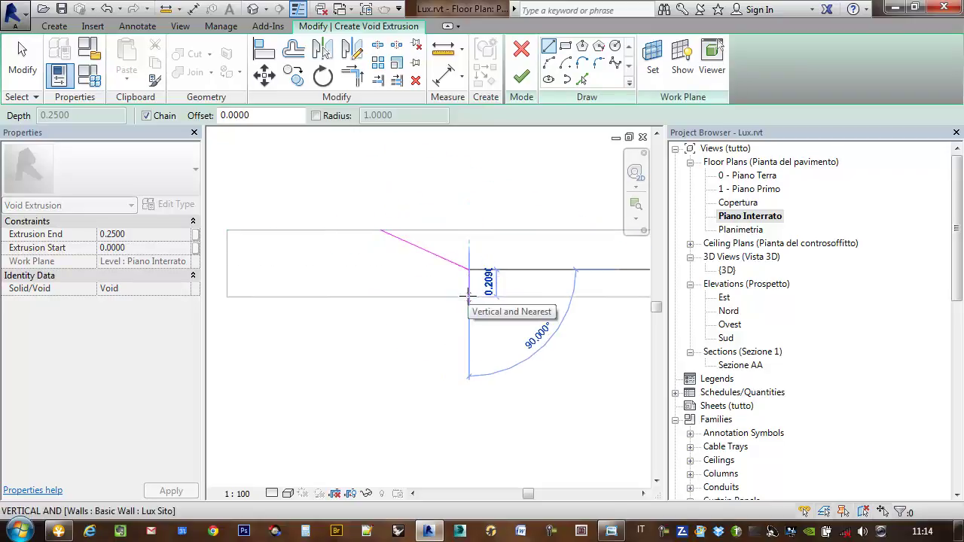
left_click(468, 295)
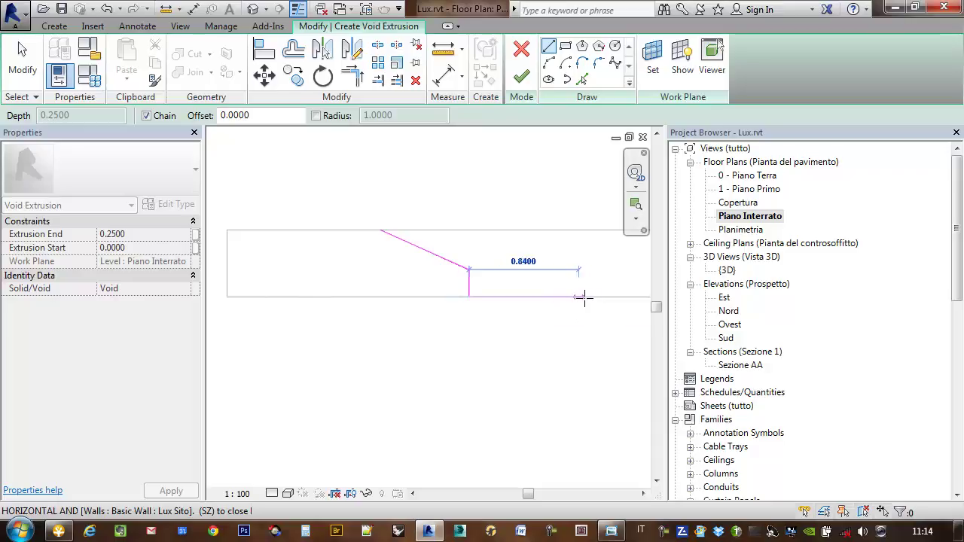
left_click(622, 296)
middle_click_drag(620, 256, 547, 267)
left_click(548, 243)
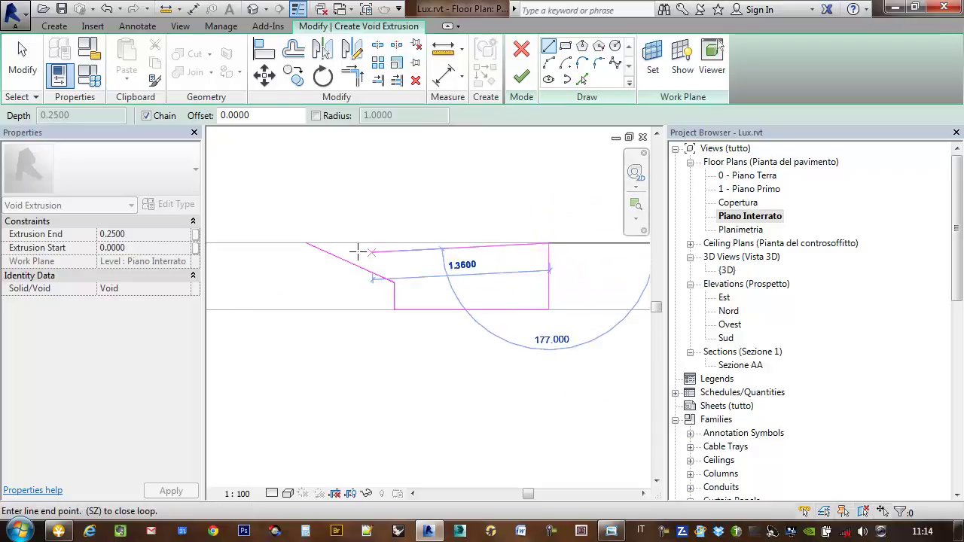
left_click(308, 244)
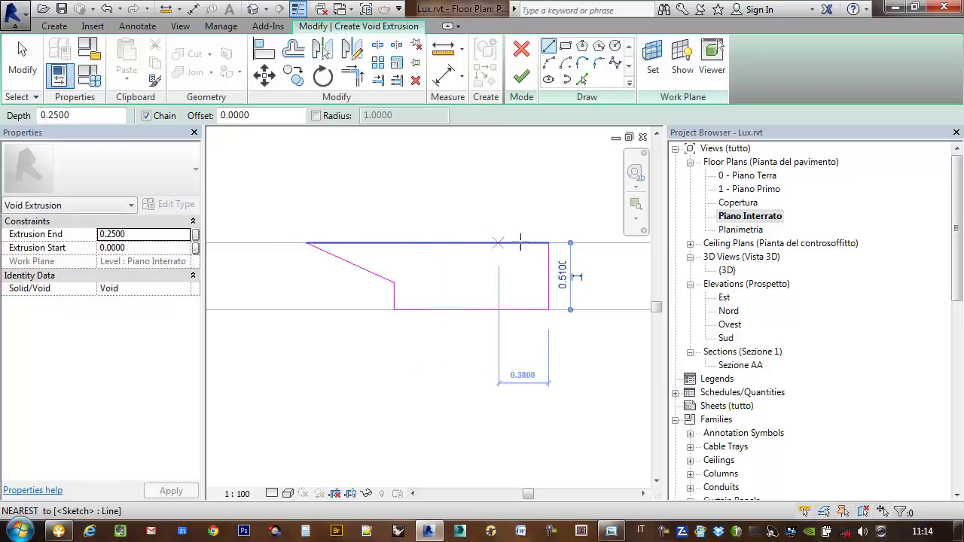
- Pan and zoom to check the closed profile and its 0.510 end side against the wall
middle_click_drag(562, 381, 556, 383)
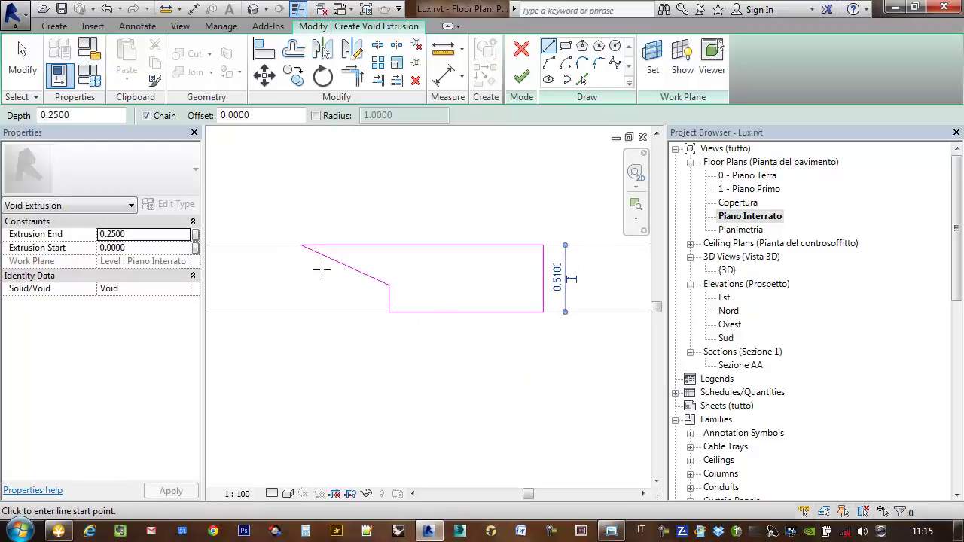
scroll(312, 265, "down", 2)
scroll(482, 263, "down", 2)
middle_click_drag(510, 232, 476, 244)
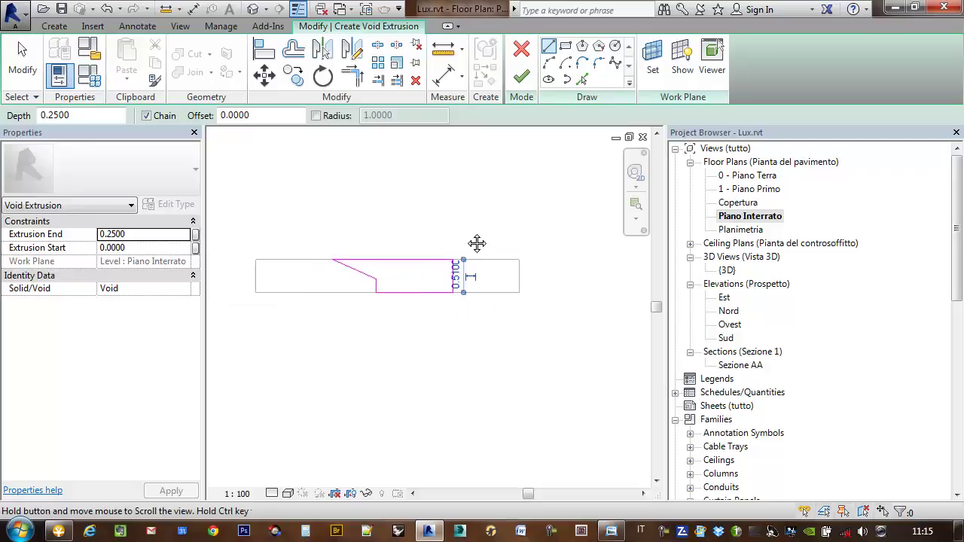
scroll(398, 242, "up", 1)
mouse_move(398, 242)
middle_mouse_down()
mouse_move(469, 254)
mouse_move(457, 255)
middle_mouse_up()
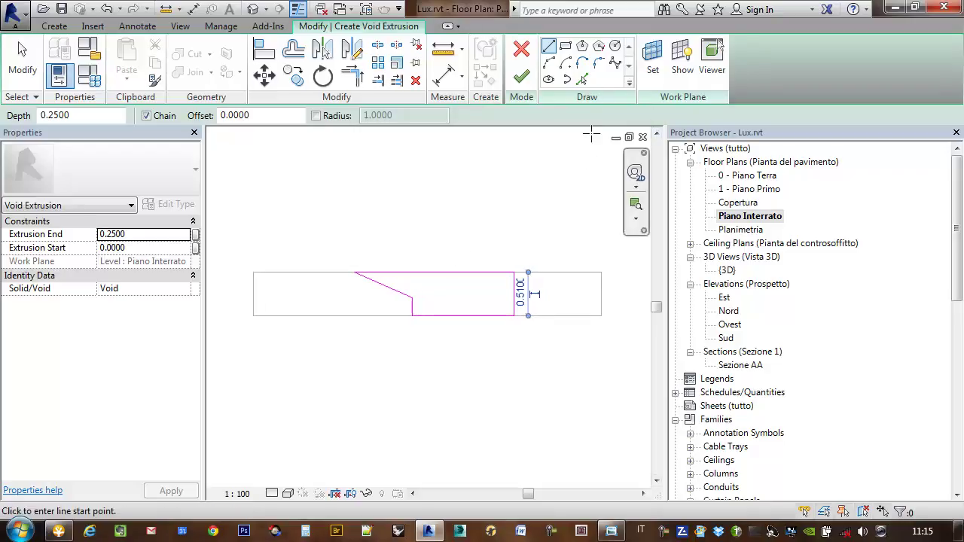
- Finish the void extrusion sketch and view it in the {3D} view
double_click(729, 271)
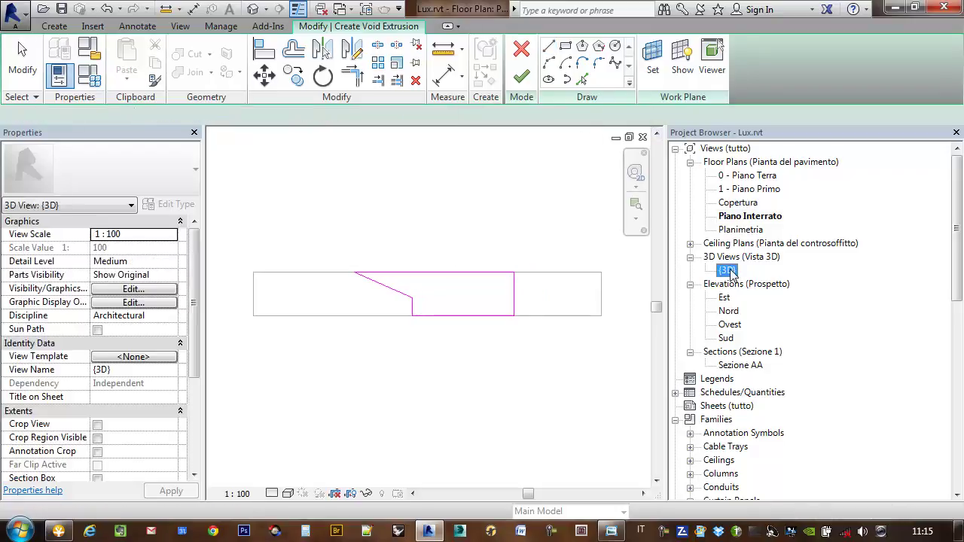
mouse_move(509, 351)
middle_mouse_down("shift")
mouse_move(497, 320)
mouse_move(490, 224)
mouse_move(554, 185)
middle_mouse_up("shift")
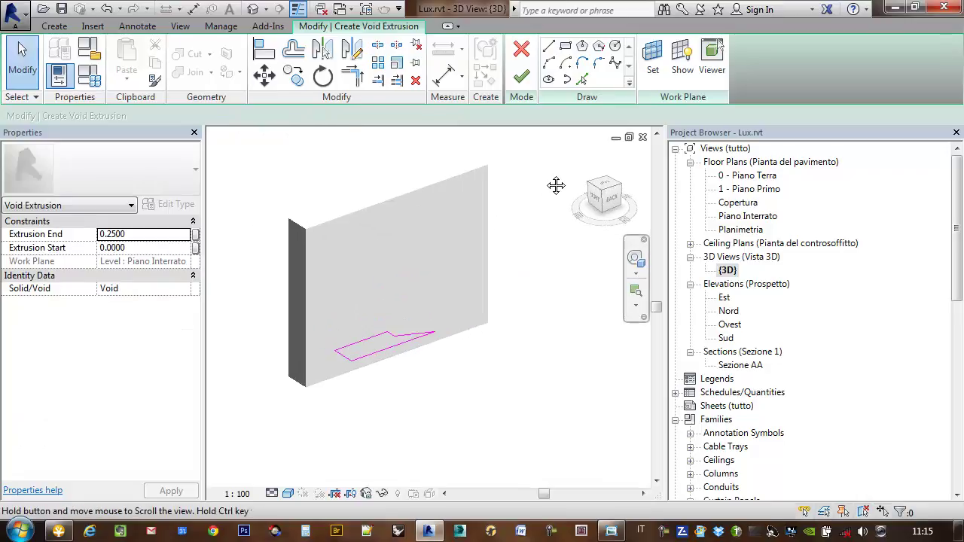
left_click(522, 77)
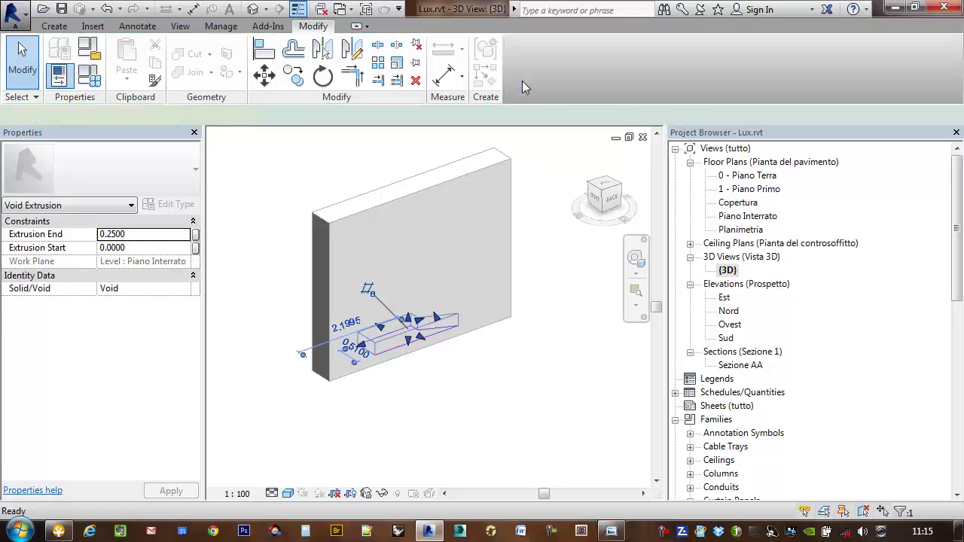
mouse_move(508, 140)
middle_mouse_down("shift")
mouse_move(431, 253)
mouse_move(429, 307)
middle_mouse_up("shift")
- Stretch the void upward through the wall to an Extrusion End of 3.0000
scroll(431, 252, "up", 3)
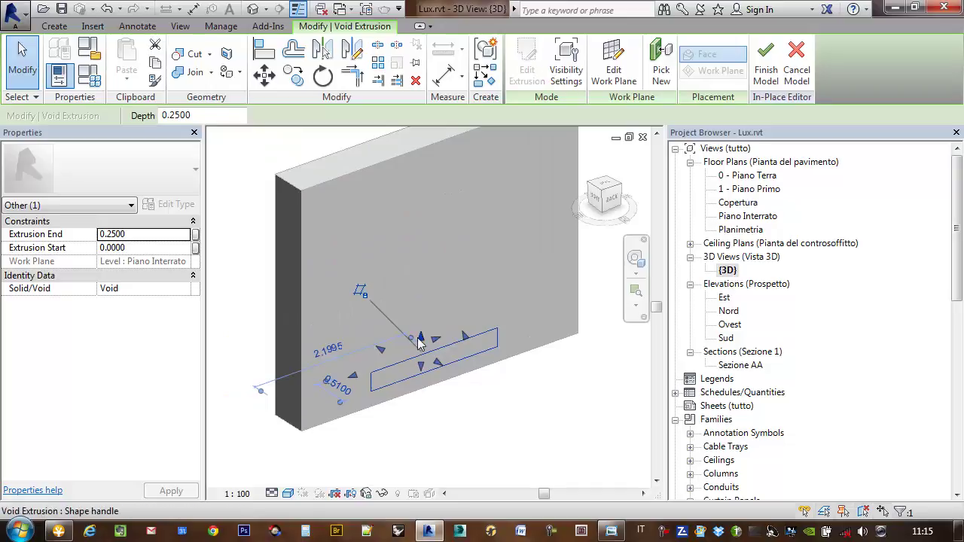
left_click_drag(421, 340, 395, 143)
middle_click_drag(442, 215, 399, 281)
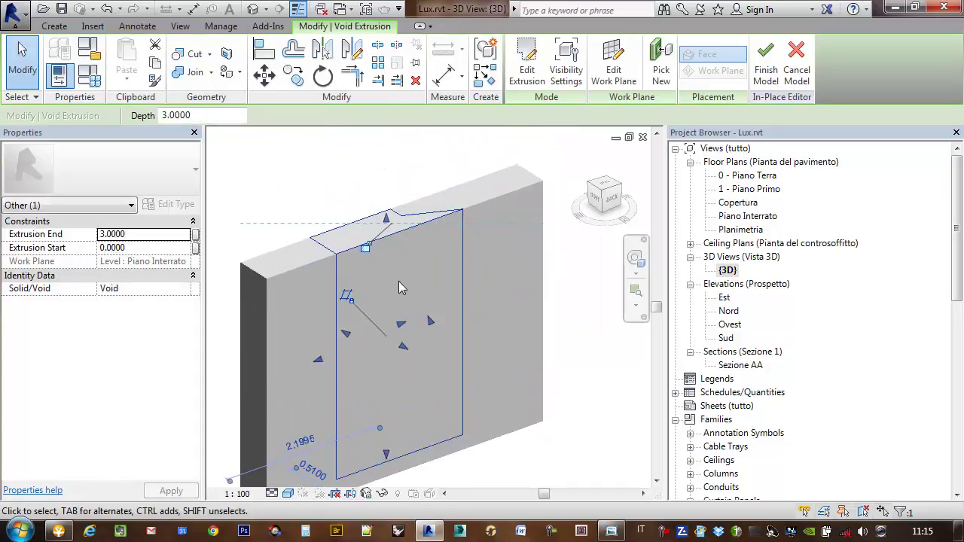
scroll(439, 277, "down", 2)
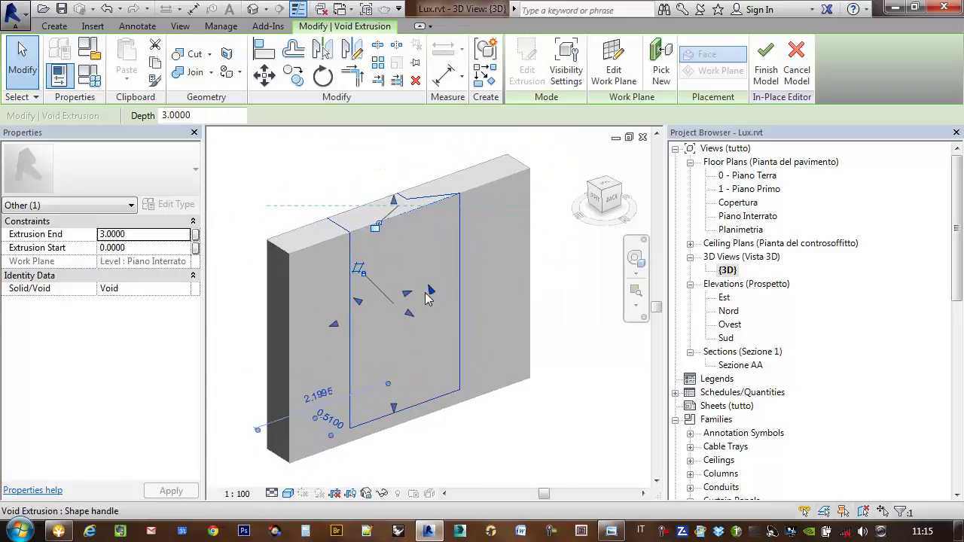
mouse_move(360, 393)
middle_mouse_down("shift")
mouse_move(329, 404)
mouse_move(472, 294)
middle_mouse_up("shift")
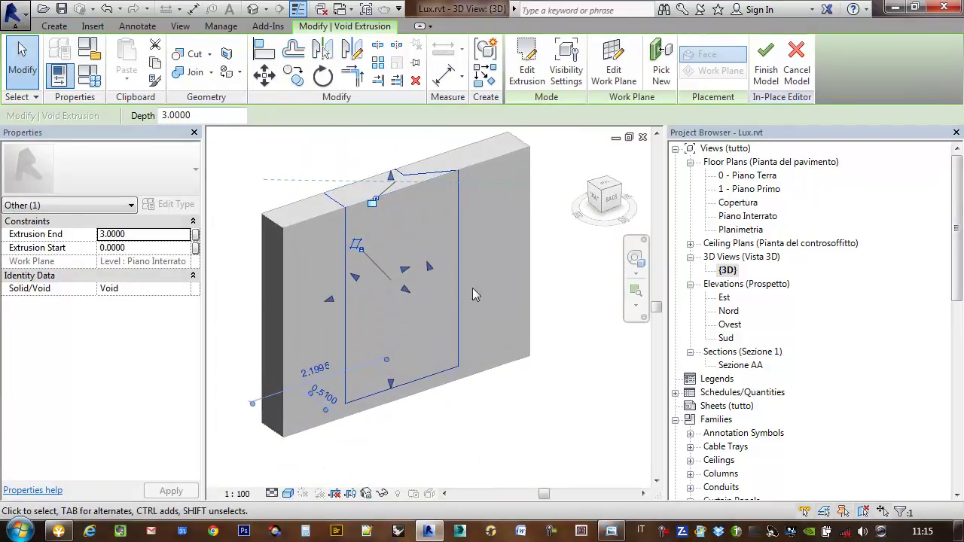
- Cut the Lux Sito wall with the void extrusion to carve the notch
left_click(192, 59)
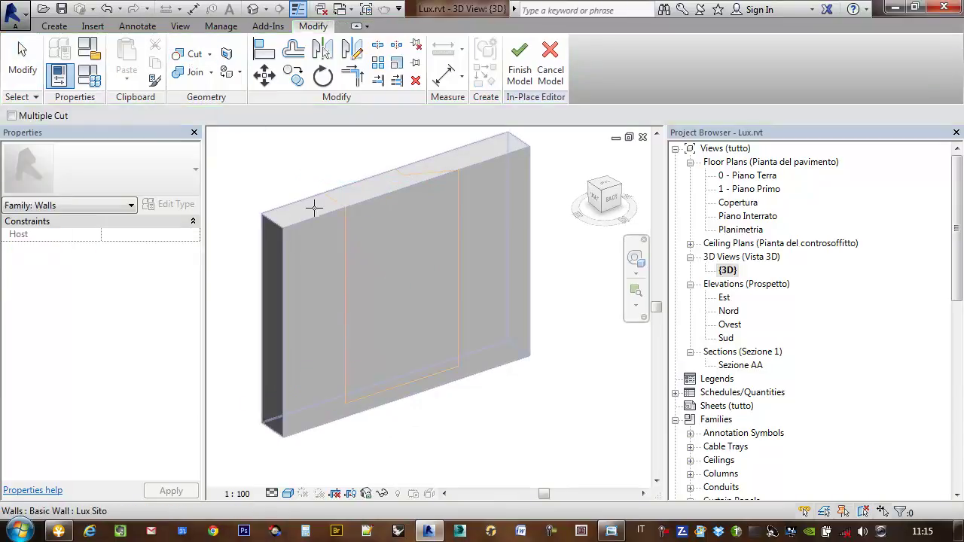
left_click(295, 233)
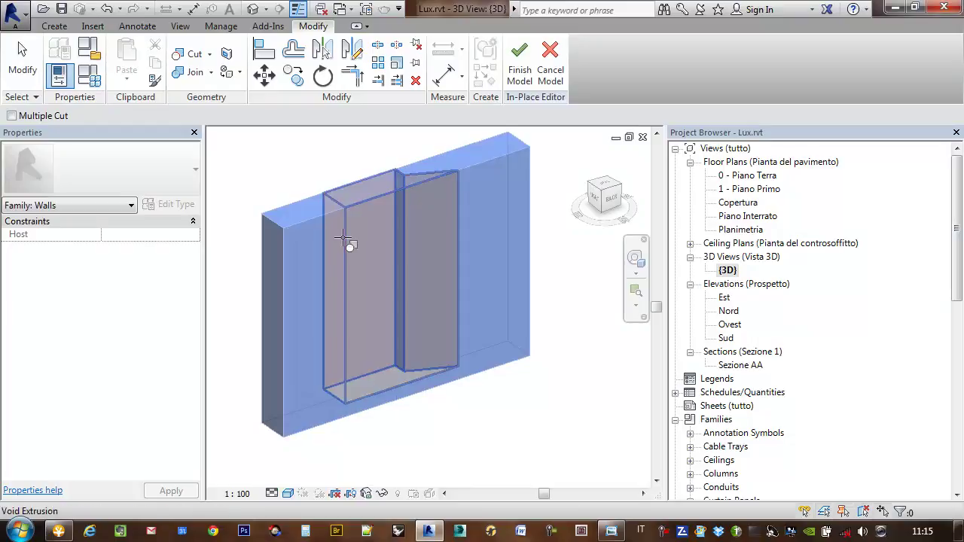
left_click(344, 238)
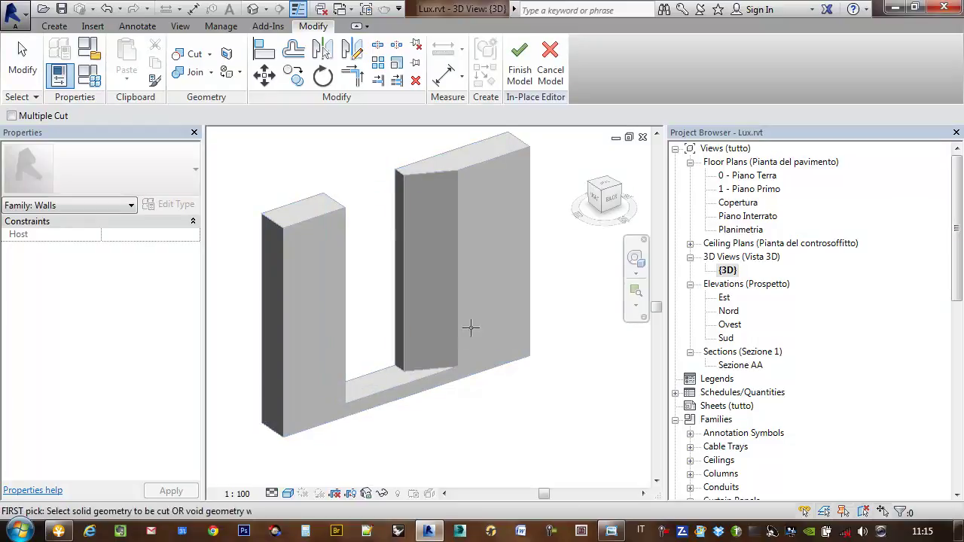
middle_click_drag(458, 314, 489, 333)
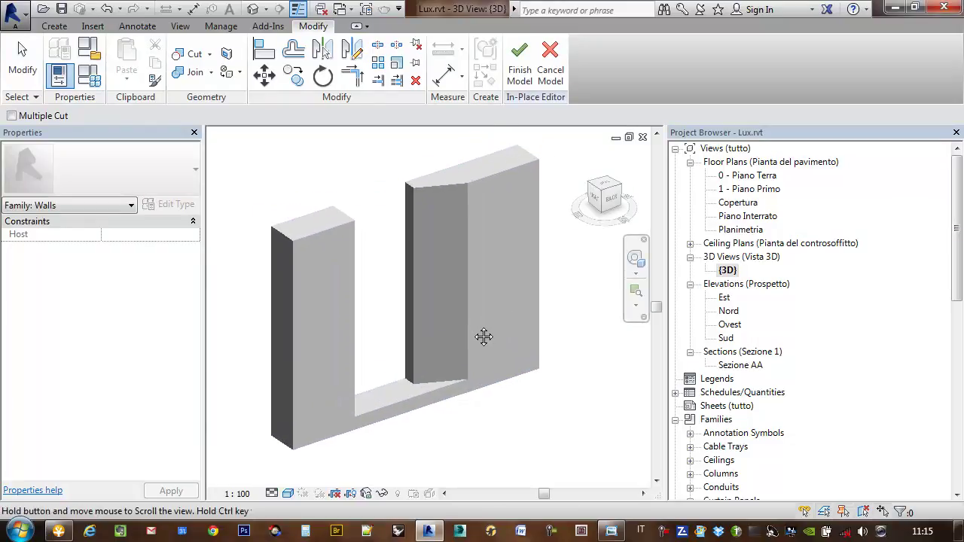
- Finish the Sottrazione in-place model, then select and orbit the notched wall to inspect it
left_click(520, 67)
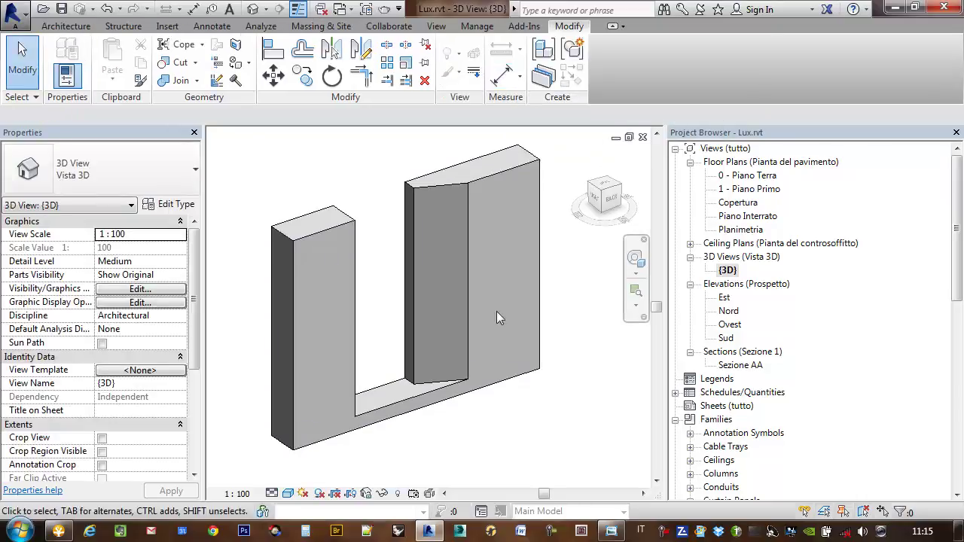
middle_click_drag(496, 311, 493, 311)
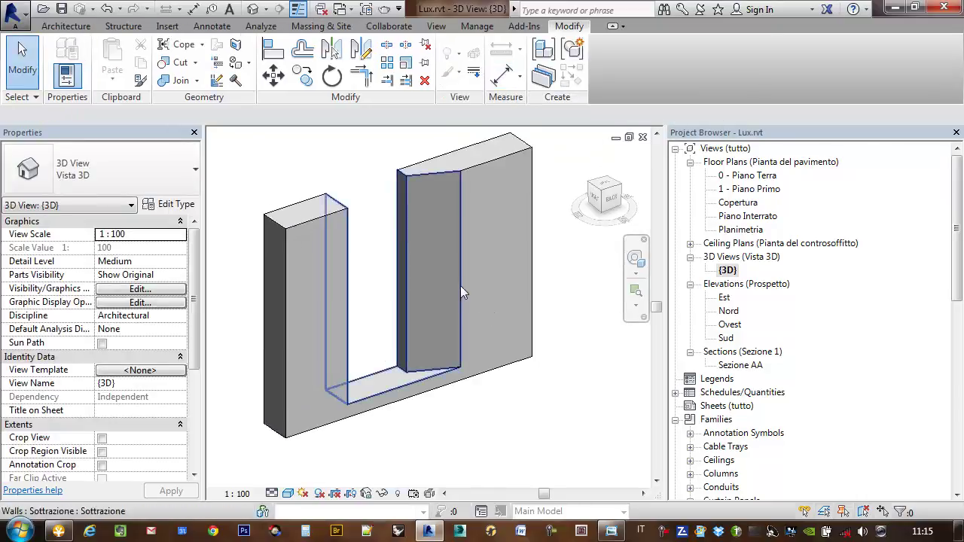
left_click(457, 284)
middle_click_drag(553, 341, 570, 340, "shift")
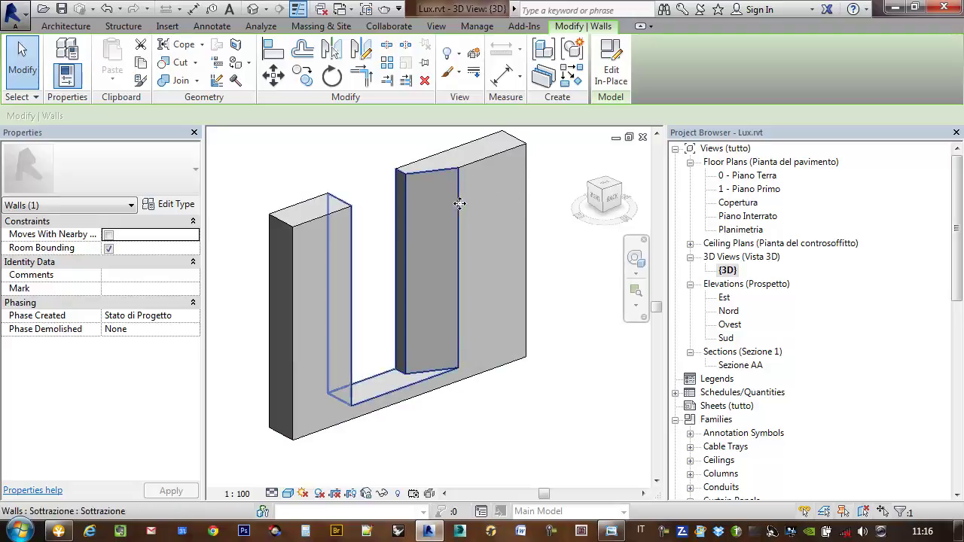
middle_click_drag(434, 216, 446, 216)
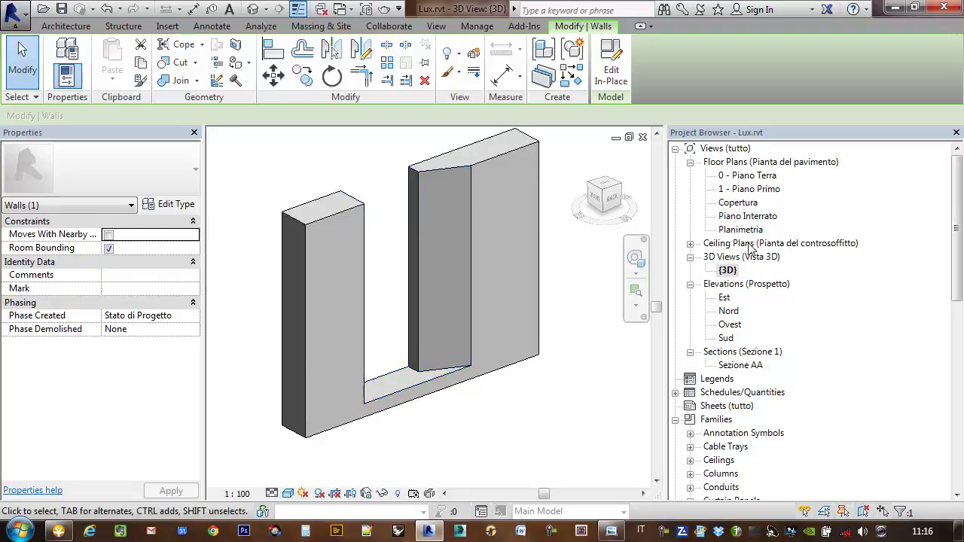
- Show the Piano Interrato plan at Fine detail level and select the notched wall
double_click(749, 216)
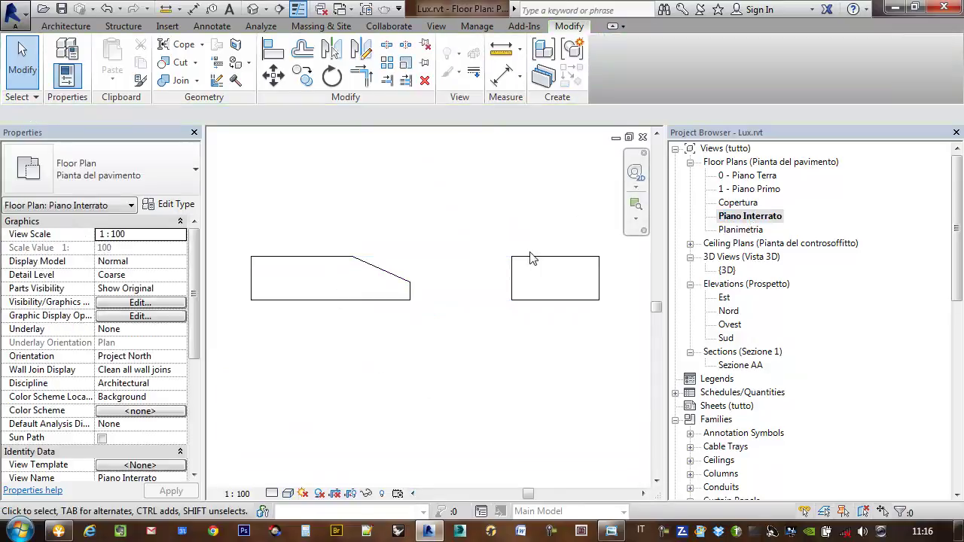
left_click(532, 261)
mouse_move(527, 243)
middle_mouse_down()
mouse_move(533, 213)
mouse_move(519, 213)
middle_mouse_up()
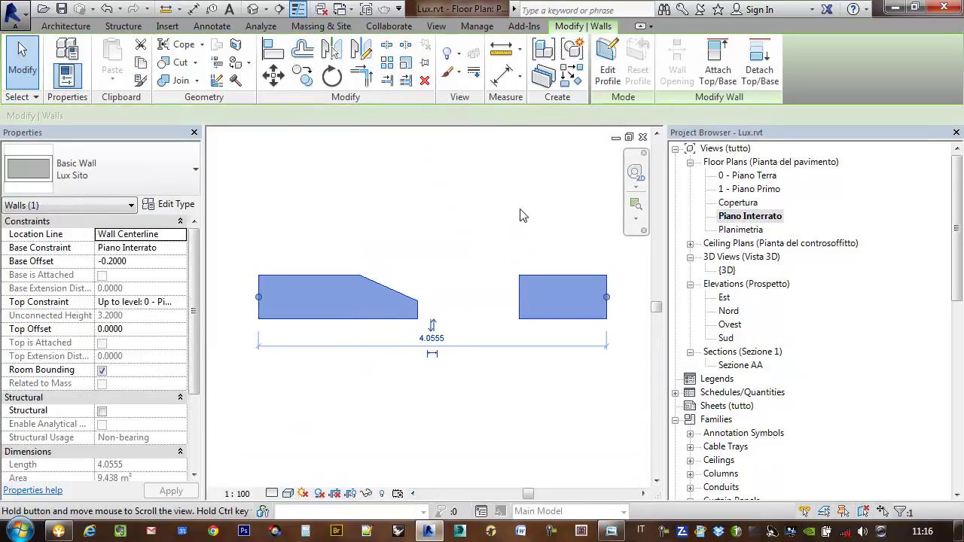
left_click(271, 494)
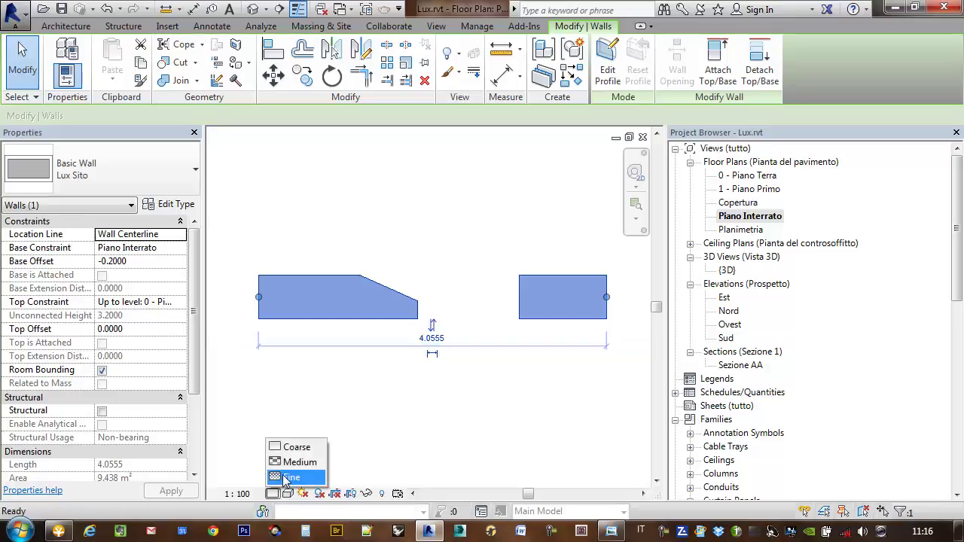
left_click(300, 476)
middle_click_drag(424, 392, 430, 395)
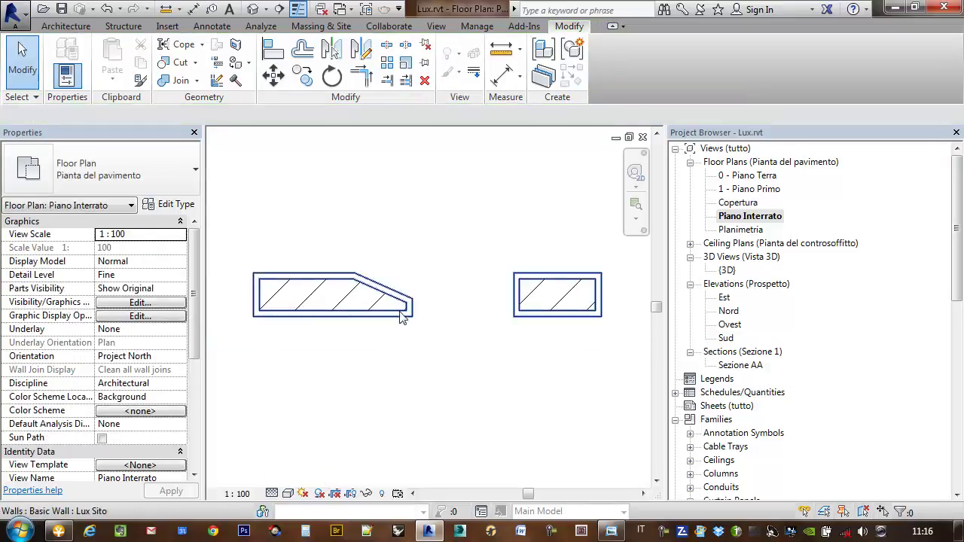
middle_click_drag(408, 305, 439, 337)
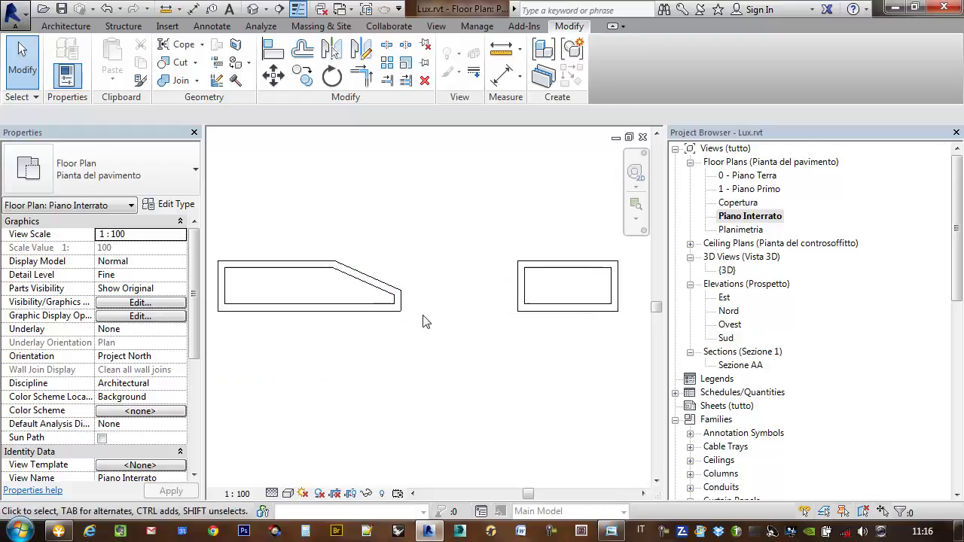
left_click(396, 307)
left_click(155, 155)
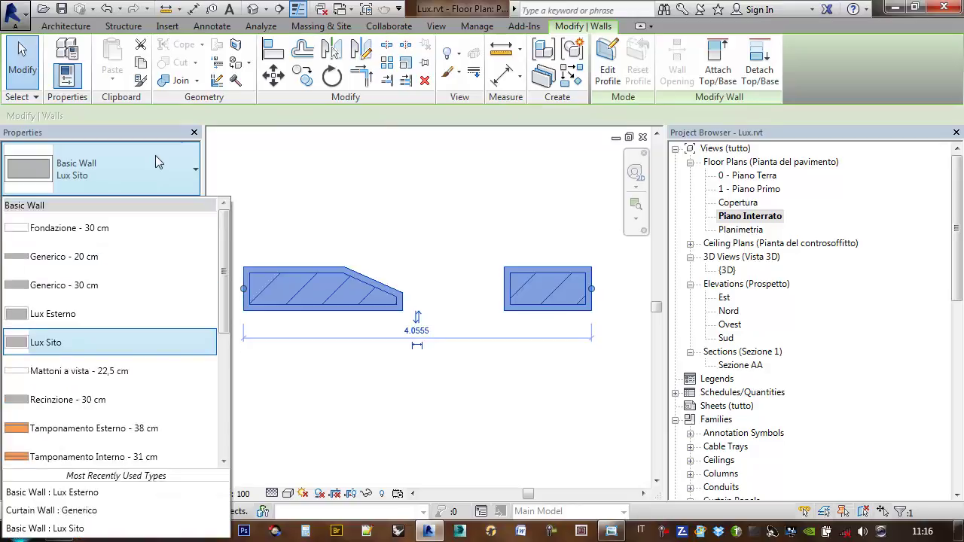
- Change the notched wall's type to Lux Esterno and flip its orientation
left_click(101, 313)
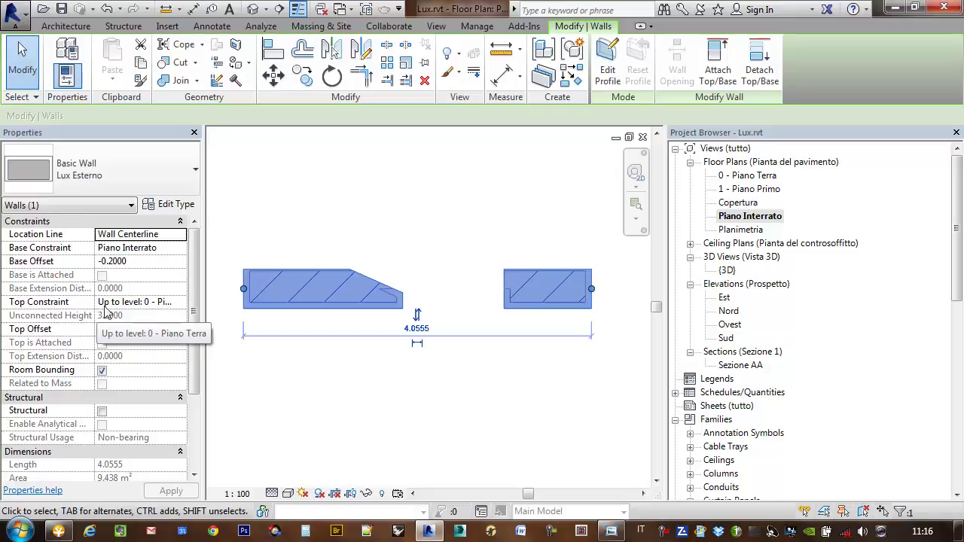
left_click(418, 315)
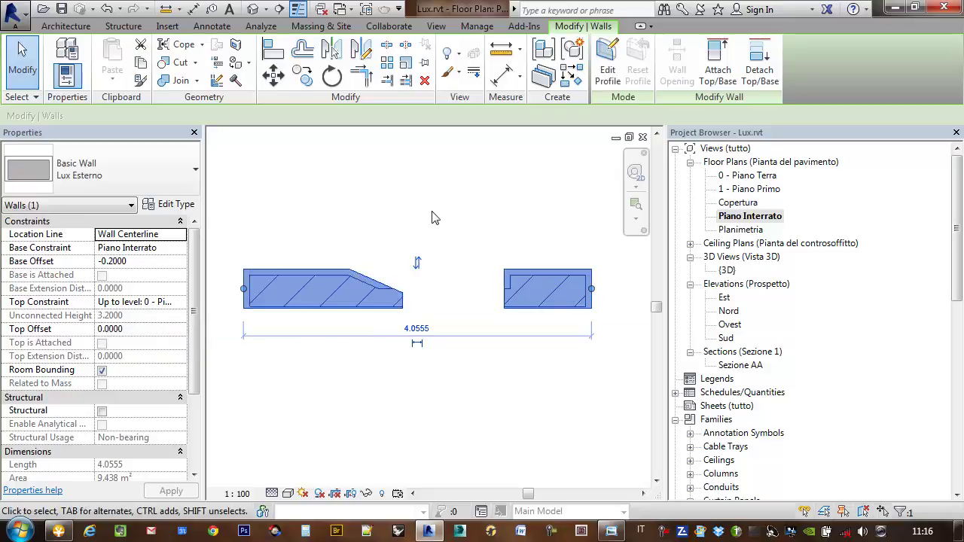
left_click(447, 236)
left_click(408, 300)
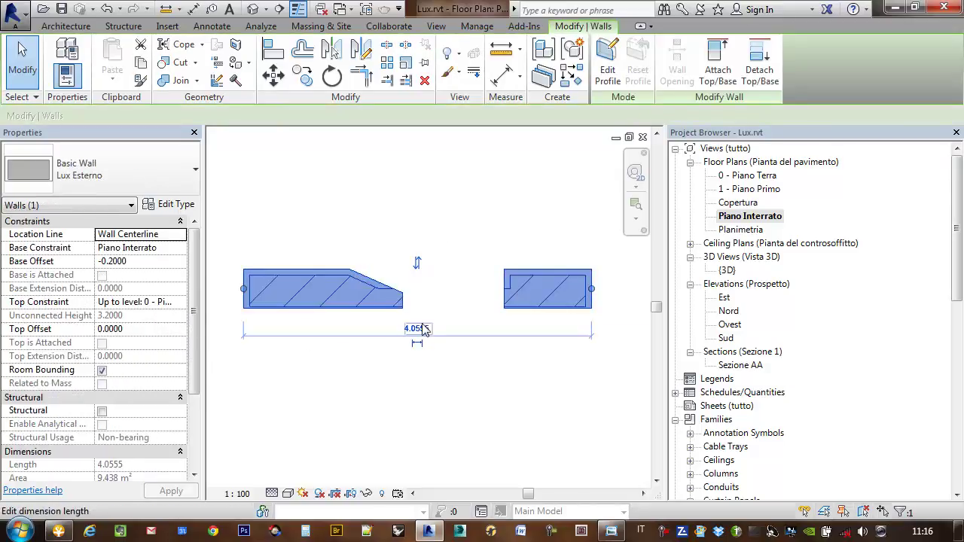
left_click(416, 266)
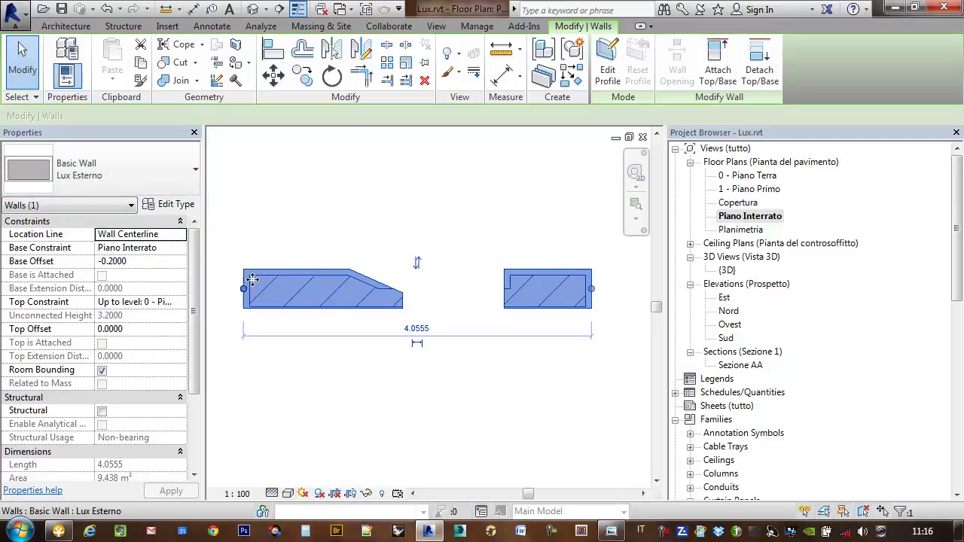
- Pan and zoom the plan to check both notched wall portions
middle_click_drag(436, 296, 440, 293)
scroll(440, 292, "up", 2)
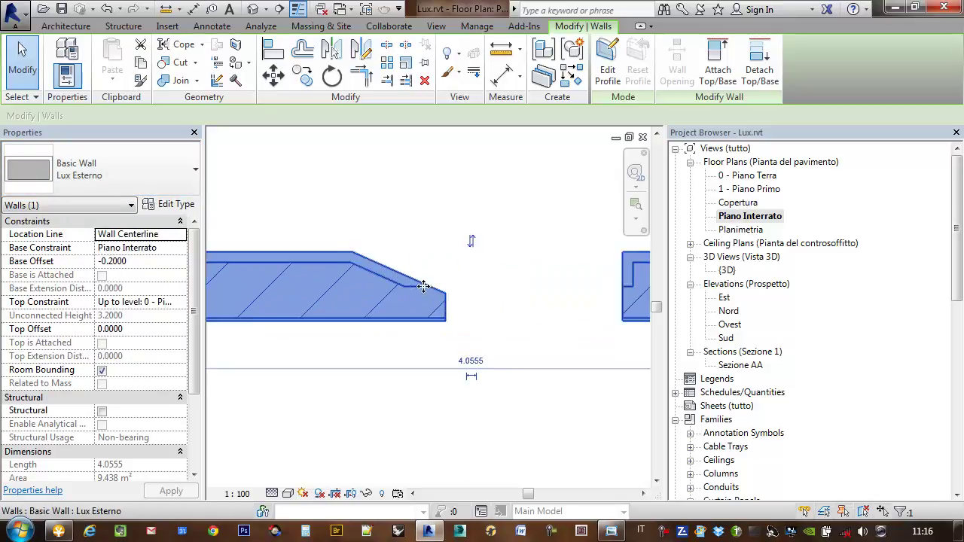
scroll(470, 297, "up", 1)
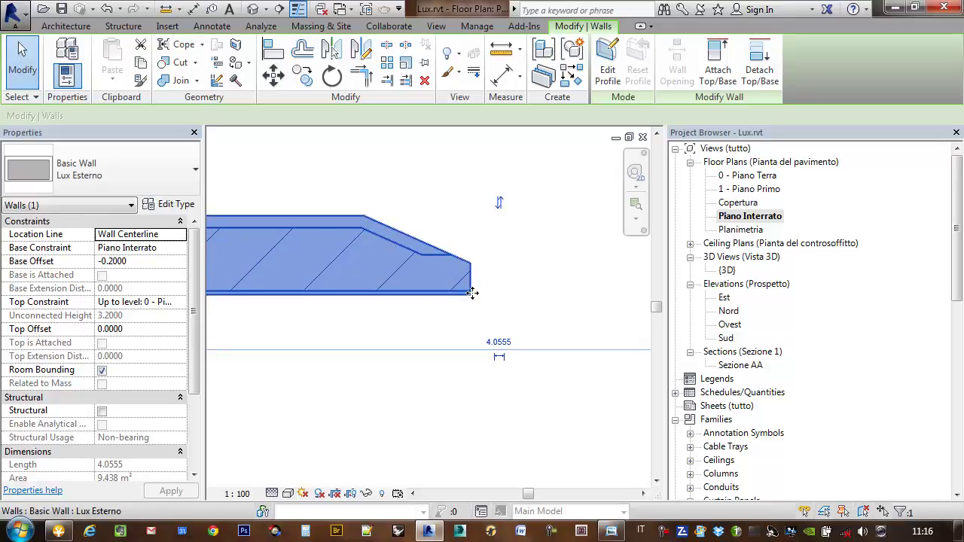
scroll(476, 292, "down", 2)
middle_click_drag(477, 280, 467, 289)
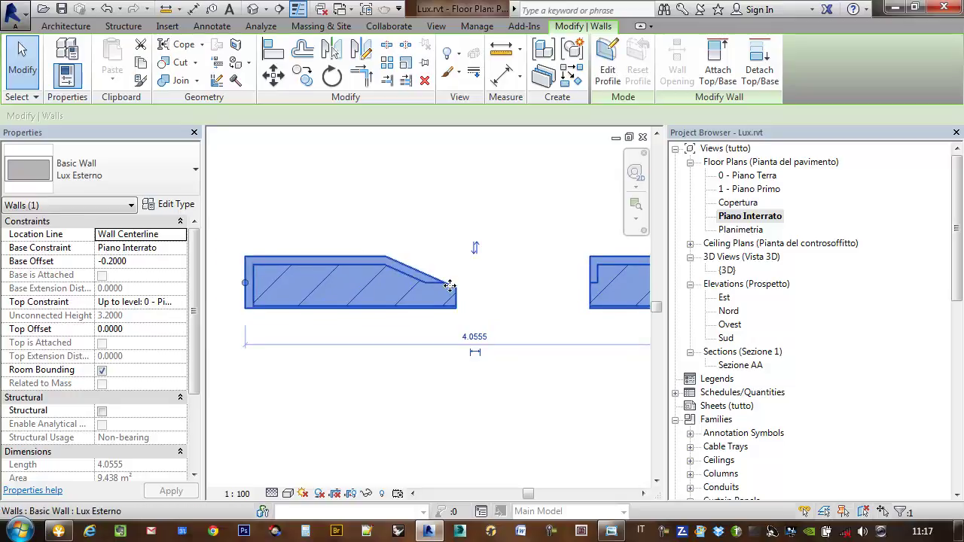
middle_click_drag(465, 303, 326, 303)
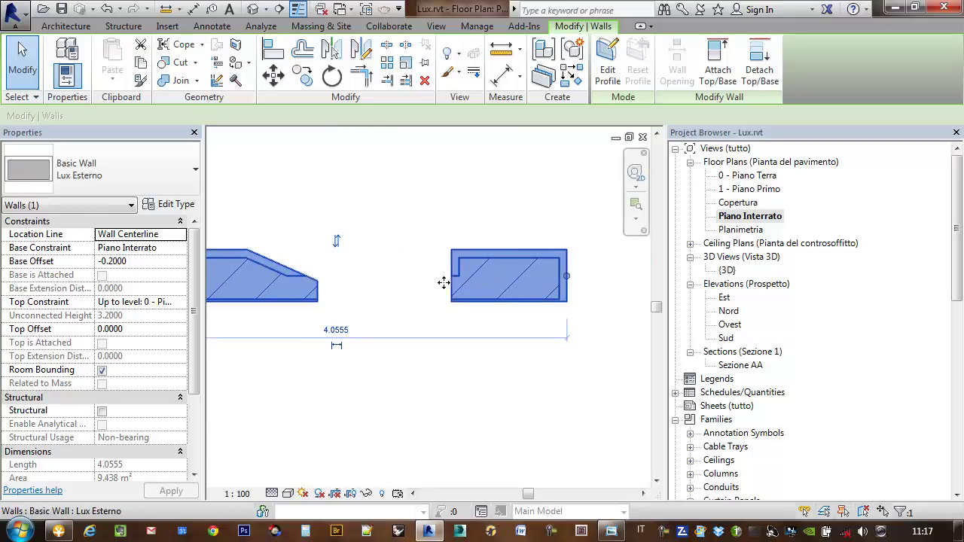
middle_click_drag(417, 280, 469, 295)
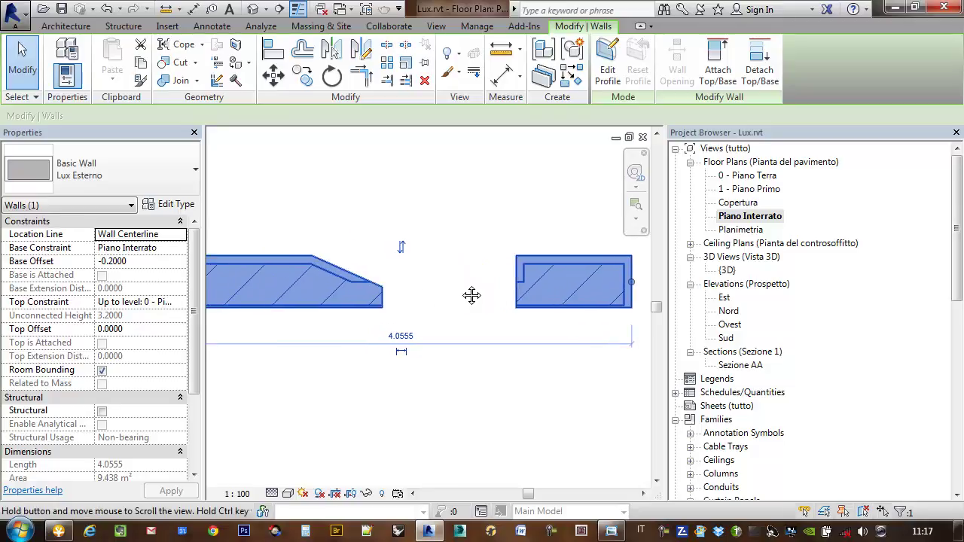
scroll(450, 267, "down", 1)
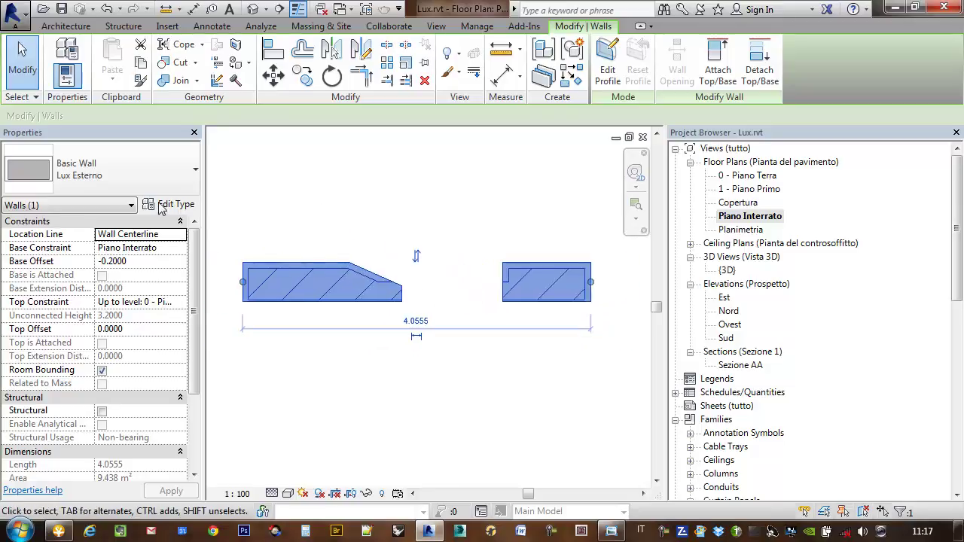
- Open Lux Esterno's type properties and edit its five-layer structure totalling 0.4600
left_click(161, 205)
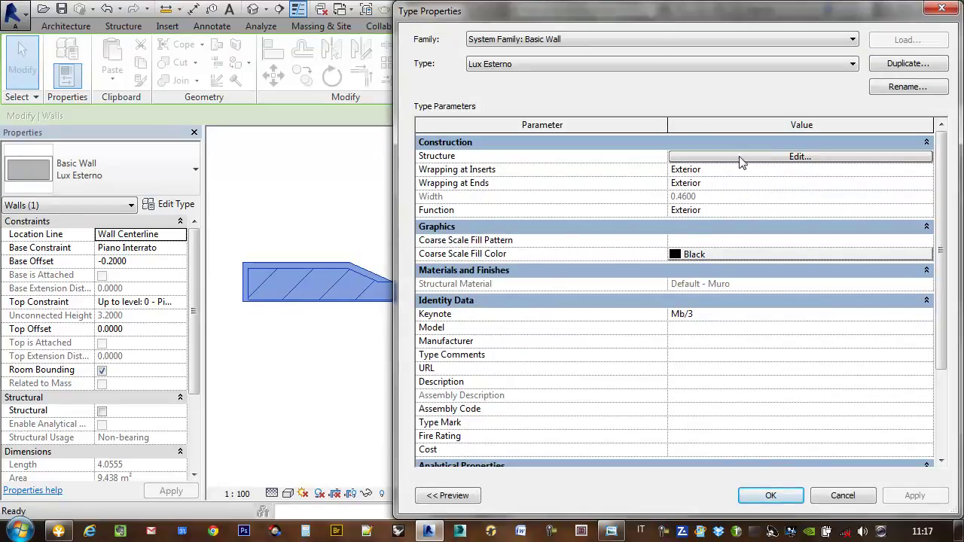
mouse_move(660, 13)
left_mouse_down()
mouse_move(722, 22)
mouse_move(706, 23)
left_mouse_up()
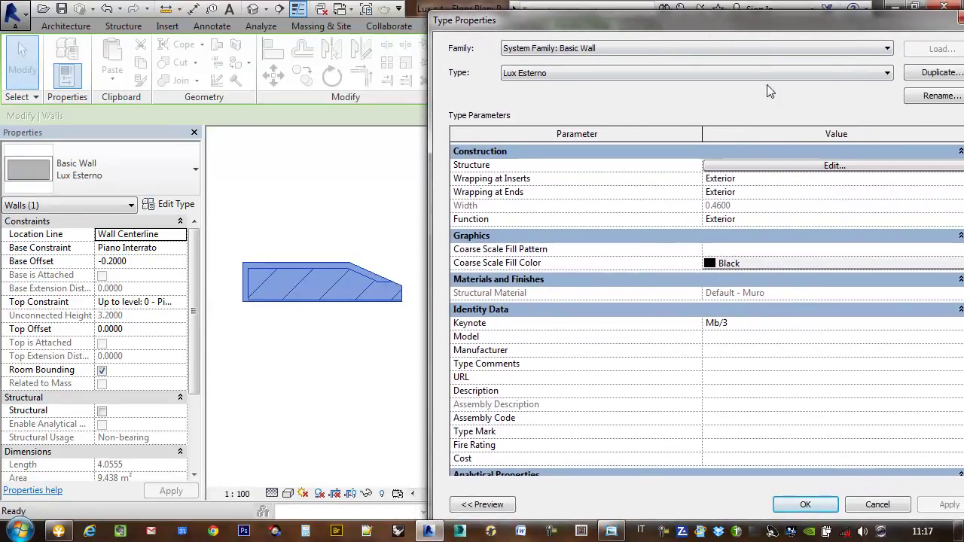
left_click(795, 165)
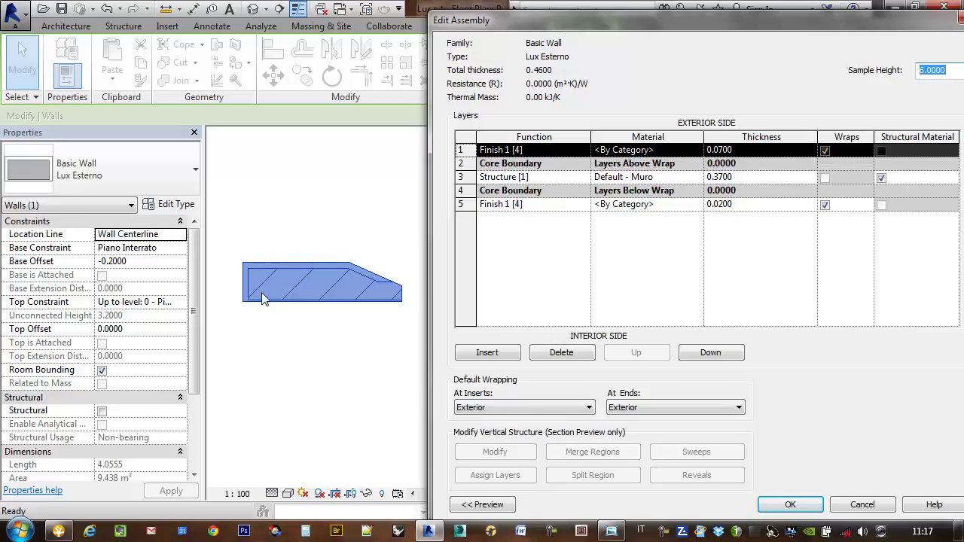
- Set Lux Esterno's Default Wrapping At Inserts to Both and apply the wall type changes
left_click(584, 411)
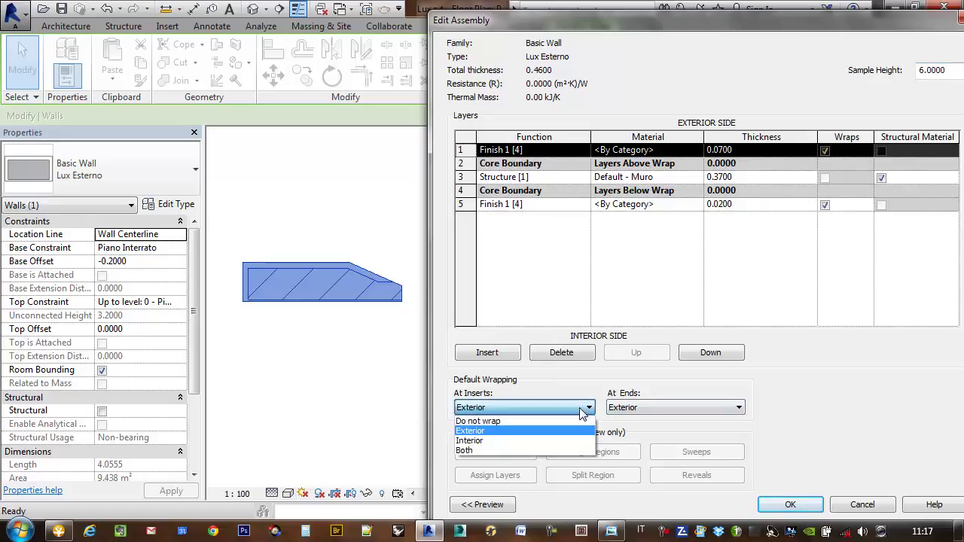
left_click(498, 449)
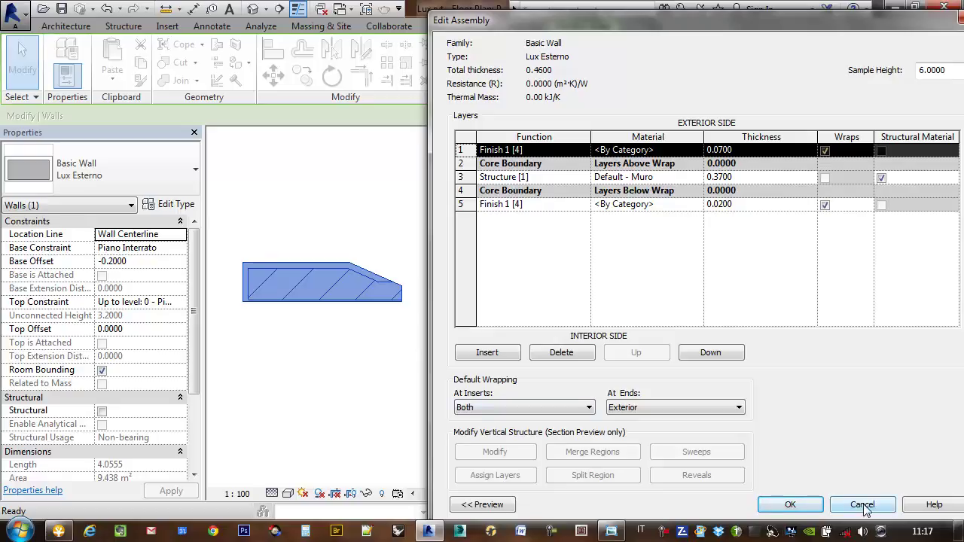
left_click(806, 505)
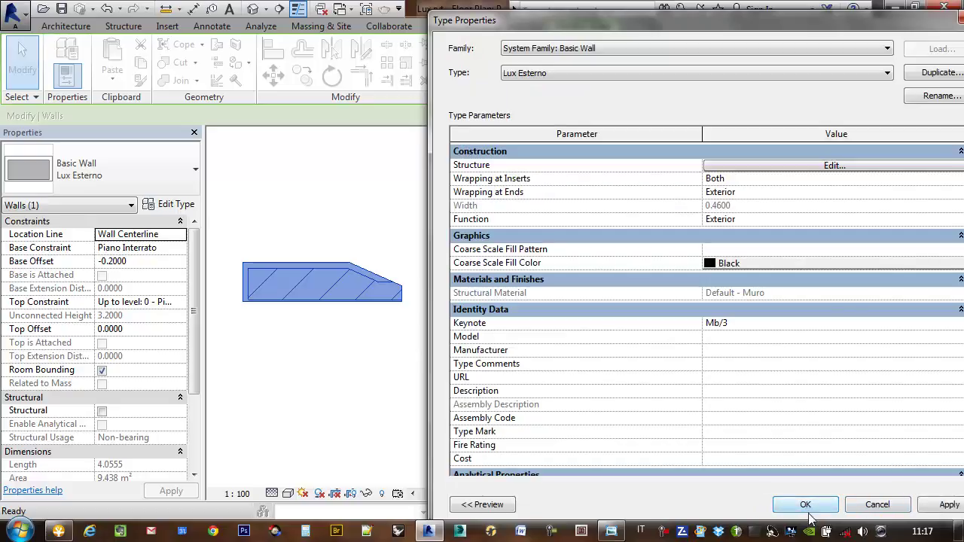
left_click(941, 509)
left_click(806, 504)
middle_click_drag(461, 364, 485, 374)
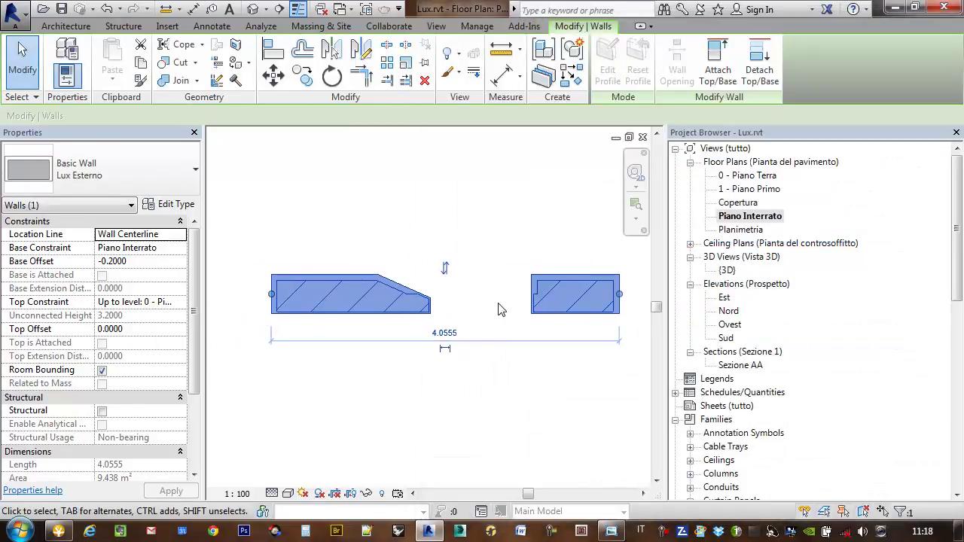
- Inspect the Piano Interrato plan to check the finish layer wrapping around both wall notch ends
scroll(556, 307, "up", 1)
scroll(555, 307, "up", 1)
scroll(351, 297, "up", 1)
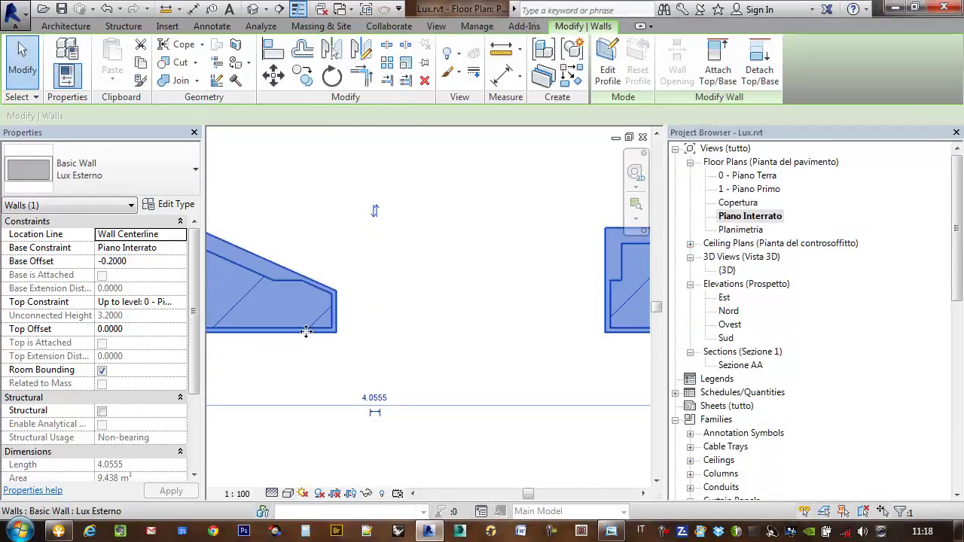
middle_click_drag(275, 332, 358, 333)
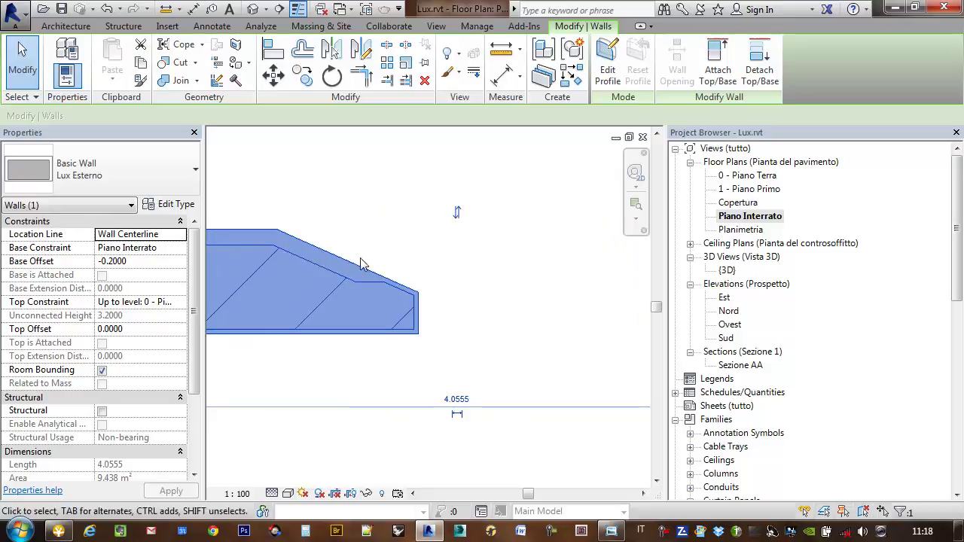
scroll(390, 275, "down", 2)
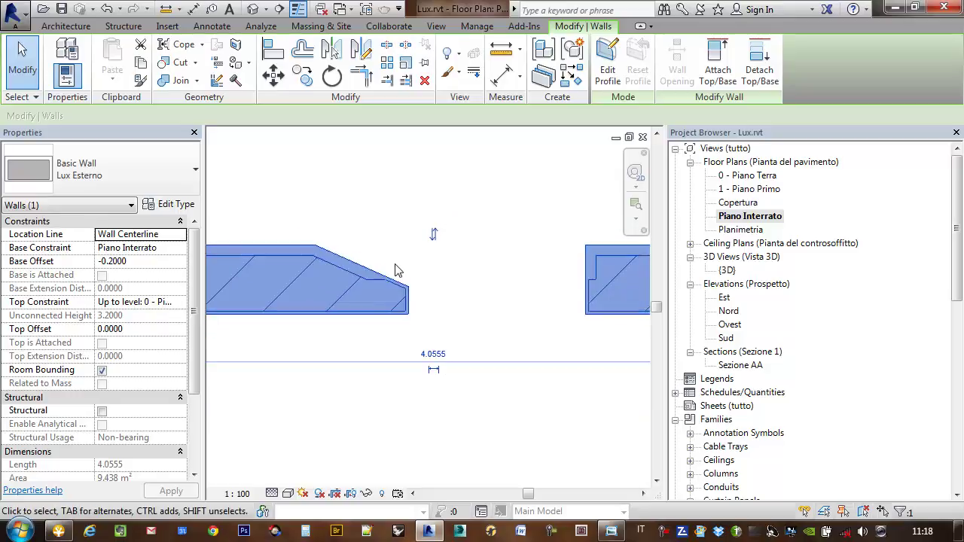
scroll(445, 258, "down", 2)
left_click(466, 251)
scroll(466, 251, "down", 1)
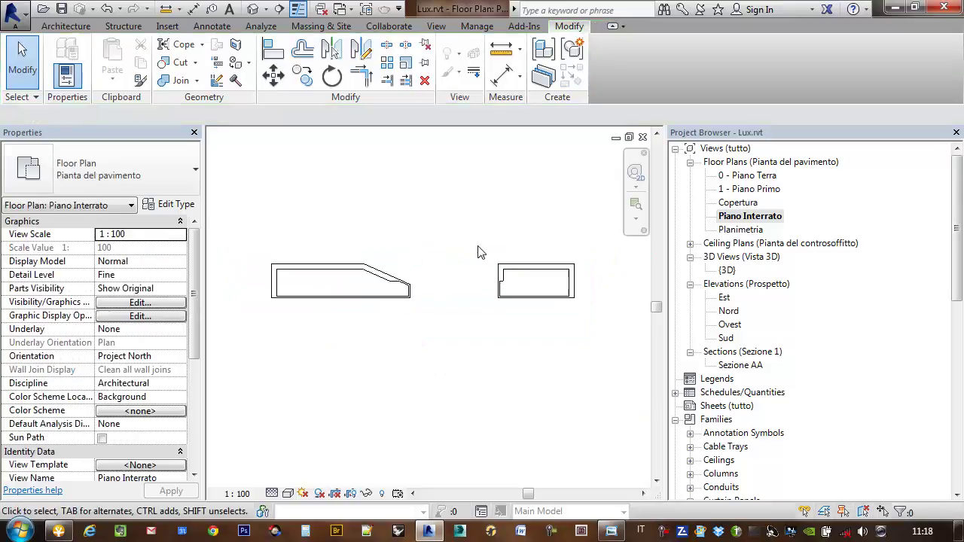
middle_click_drag(510, 260, 515, 264)
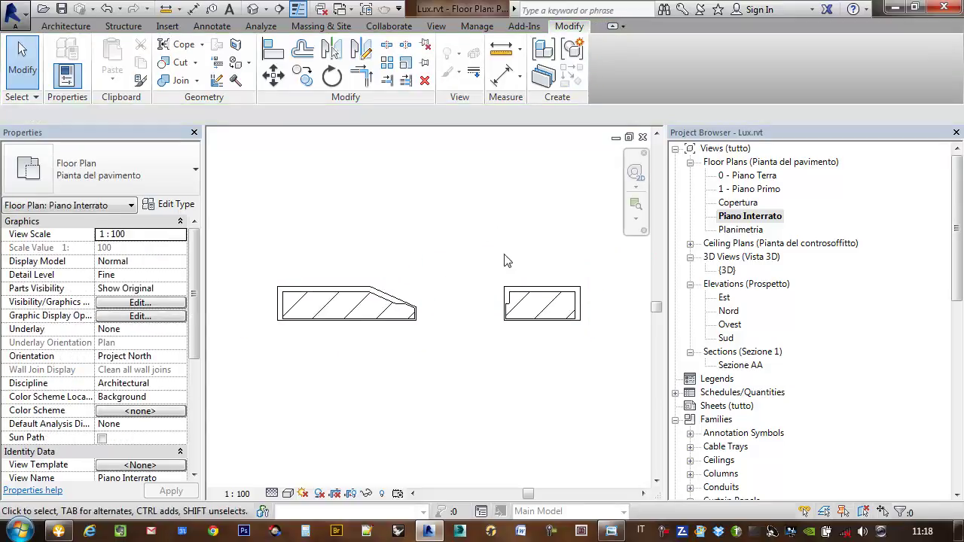
scroll(516, 251, "up", 2)
middle_click_drag(531, 266, 520, 261)
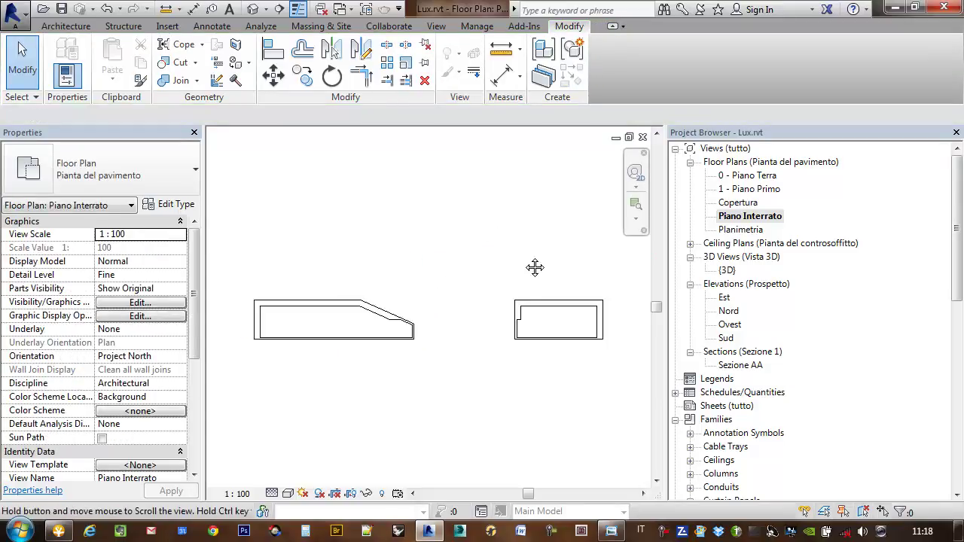